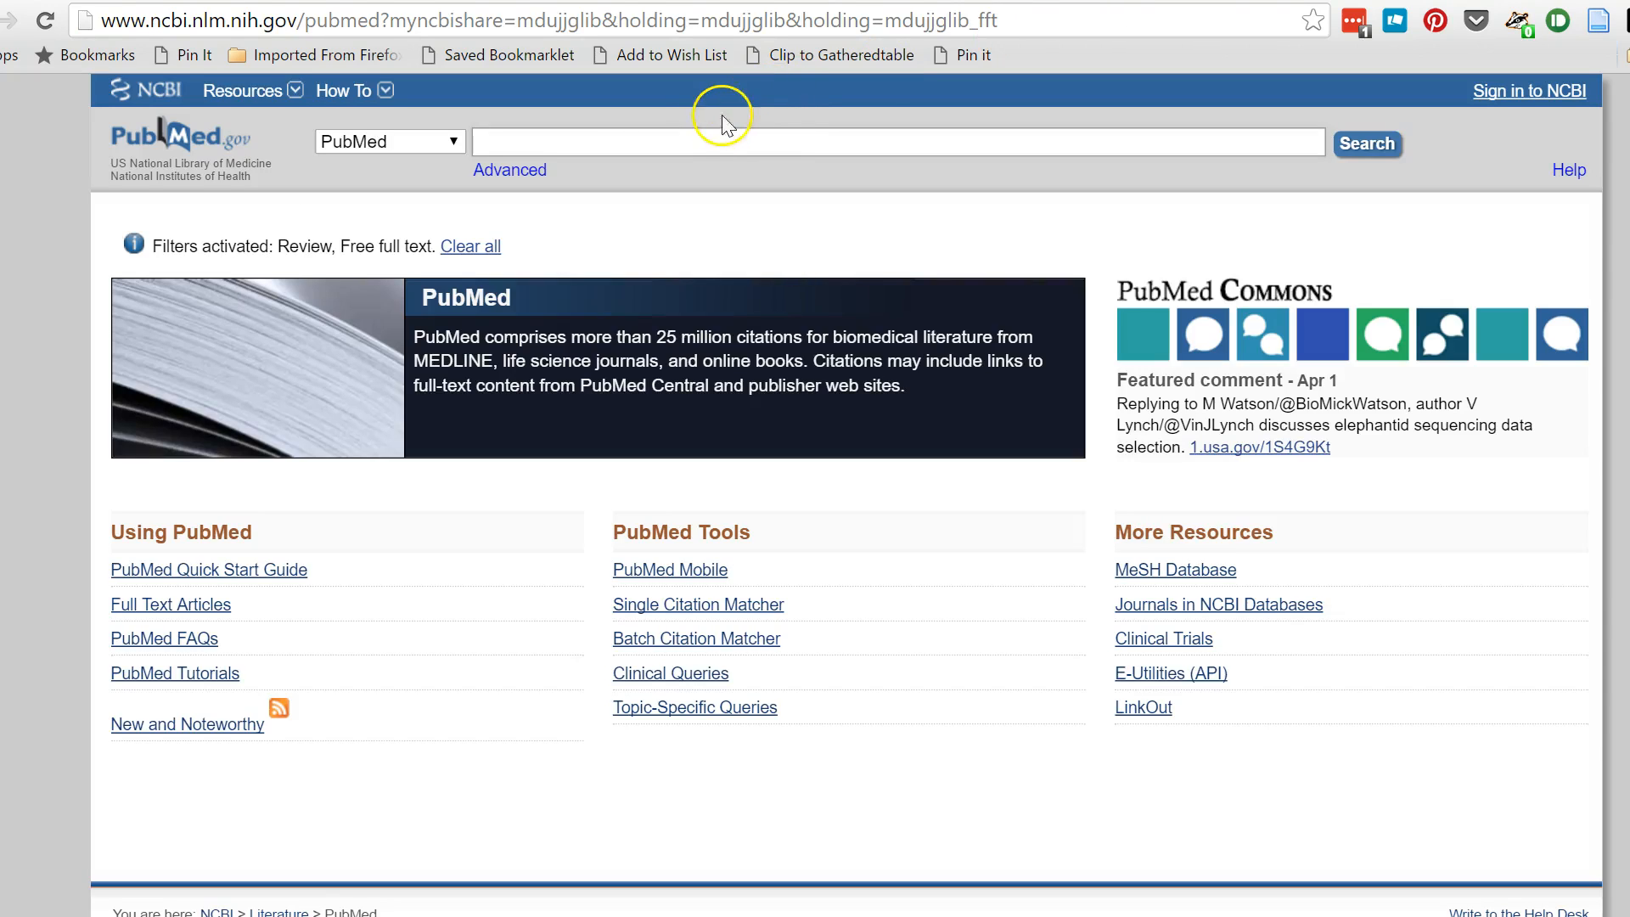
Search PubMed for "bacterial vaginosis and probiotics"
{"action": "left_click", "coordinate": [706, 133]}
{"action": "type", "text": "bacterial vagi"}
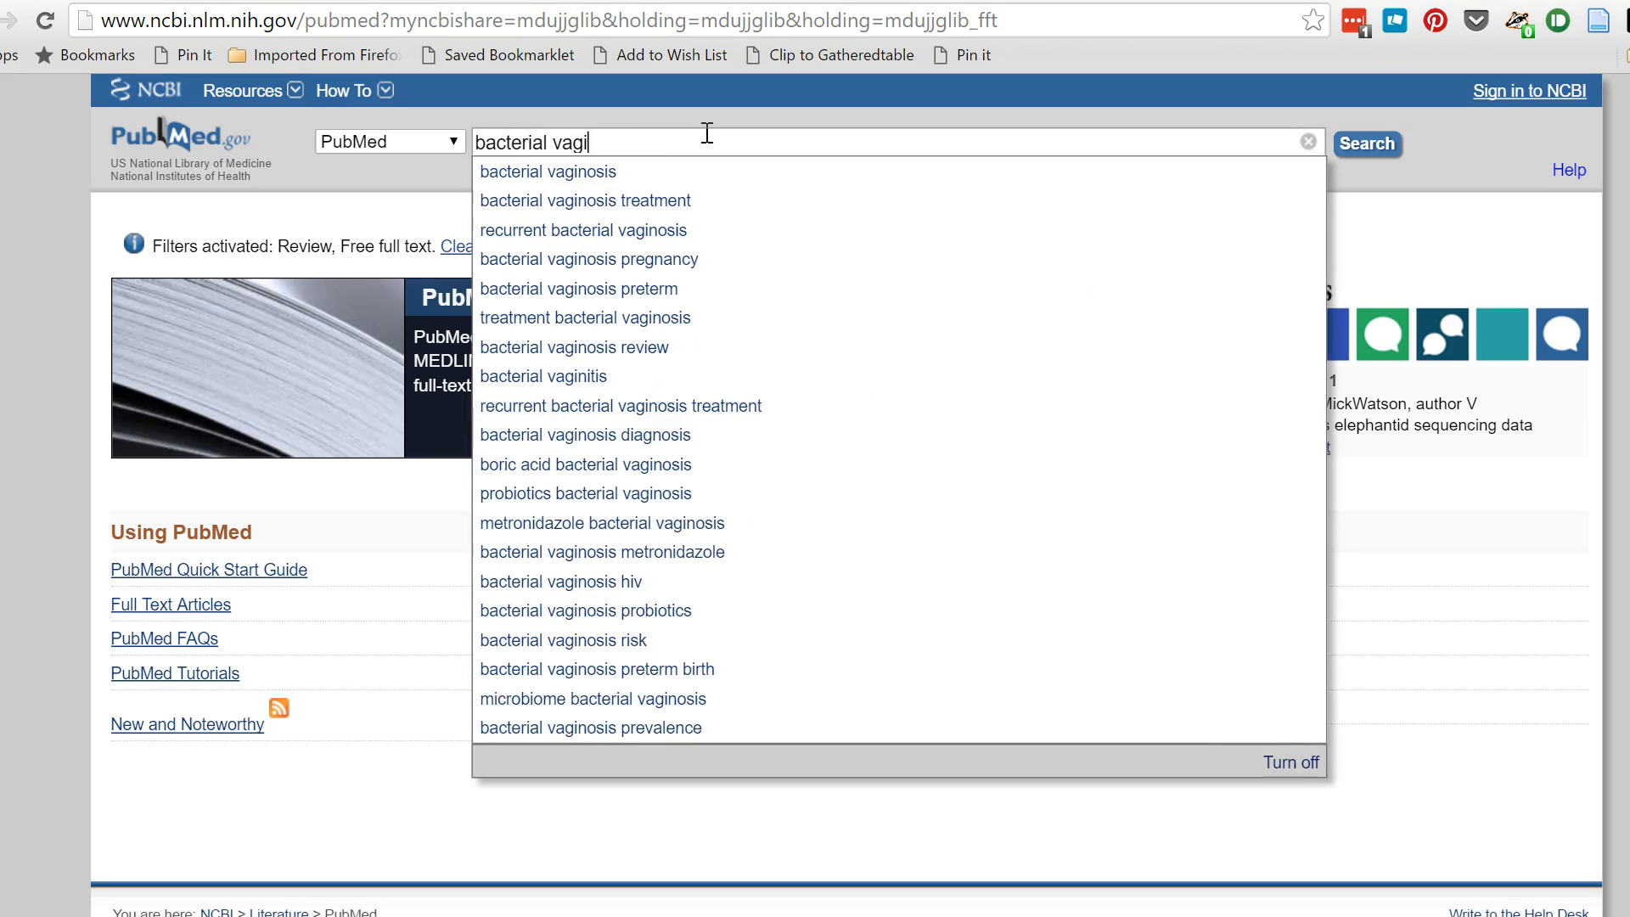
{"action": "type", "text": "nosis and probiotics"}
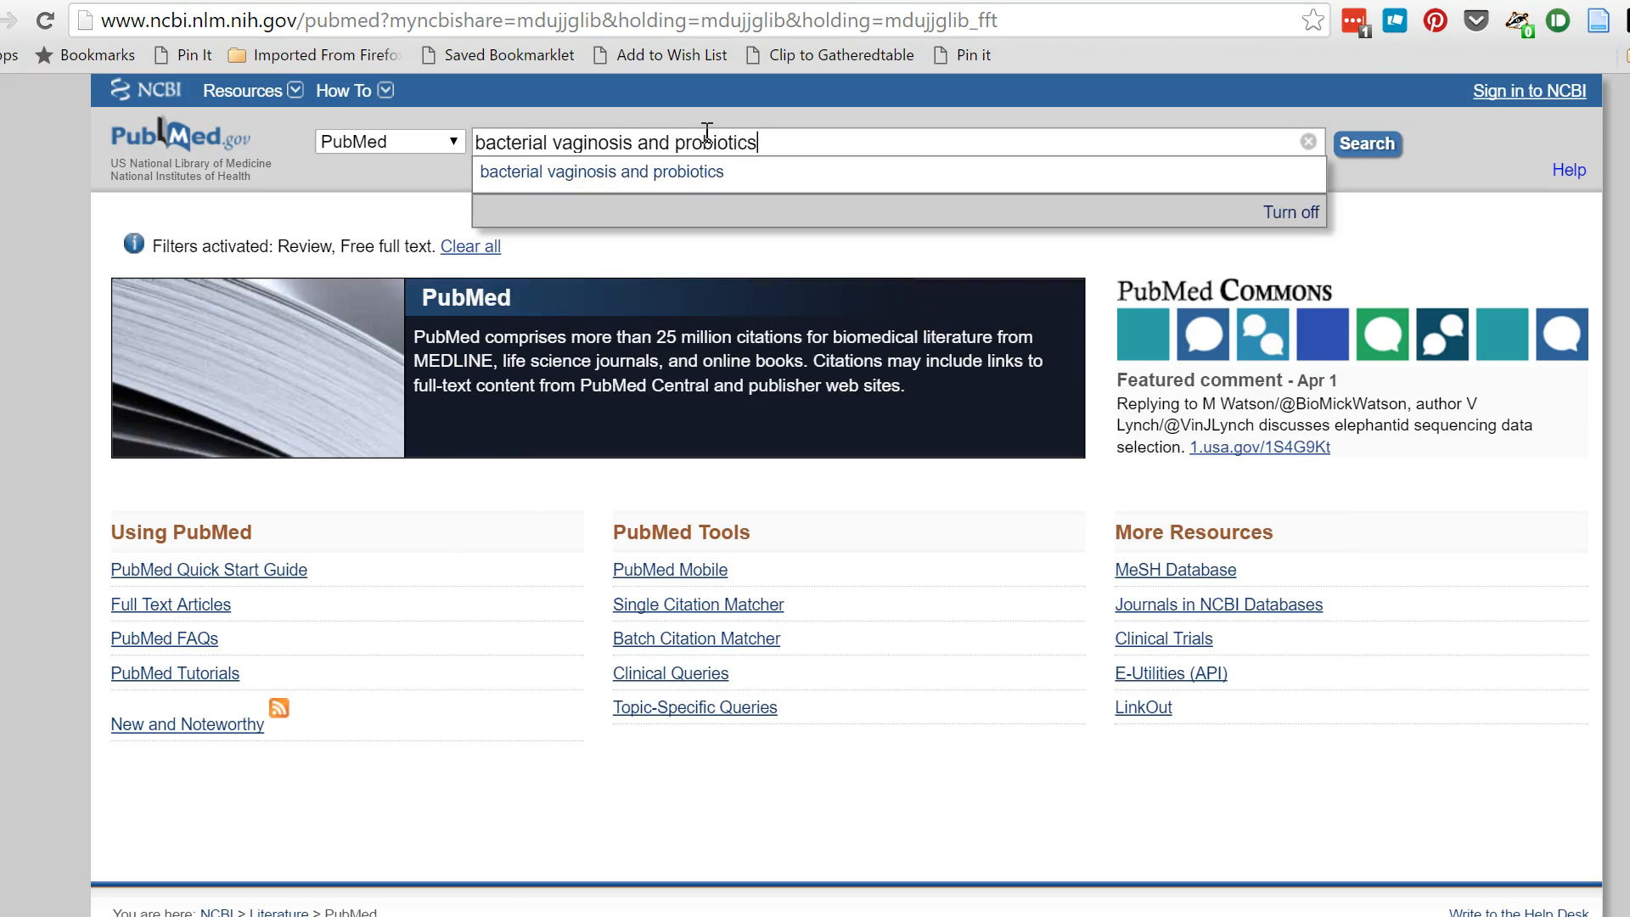
{"action": "key", "text": "Return"}
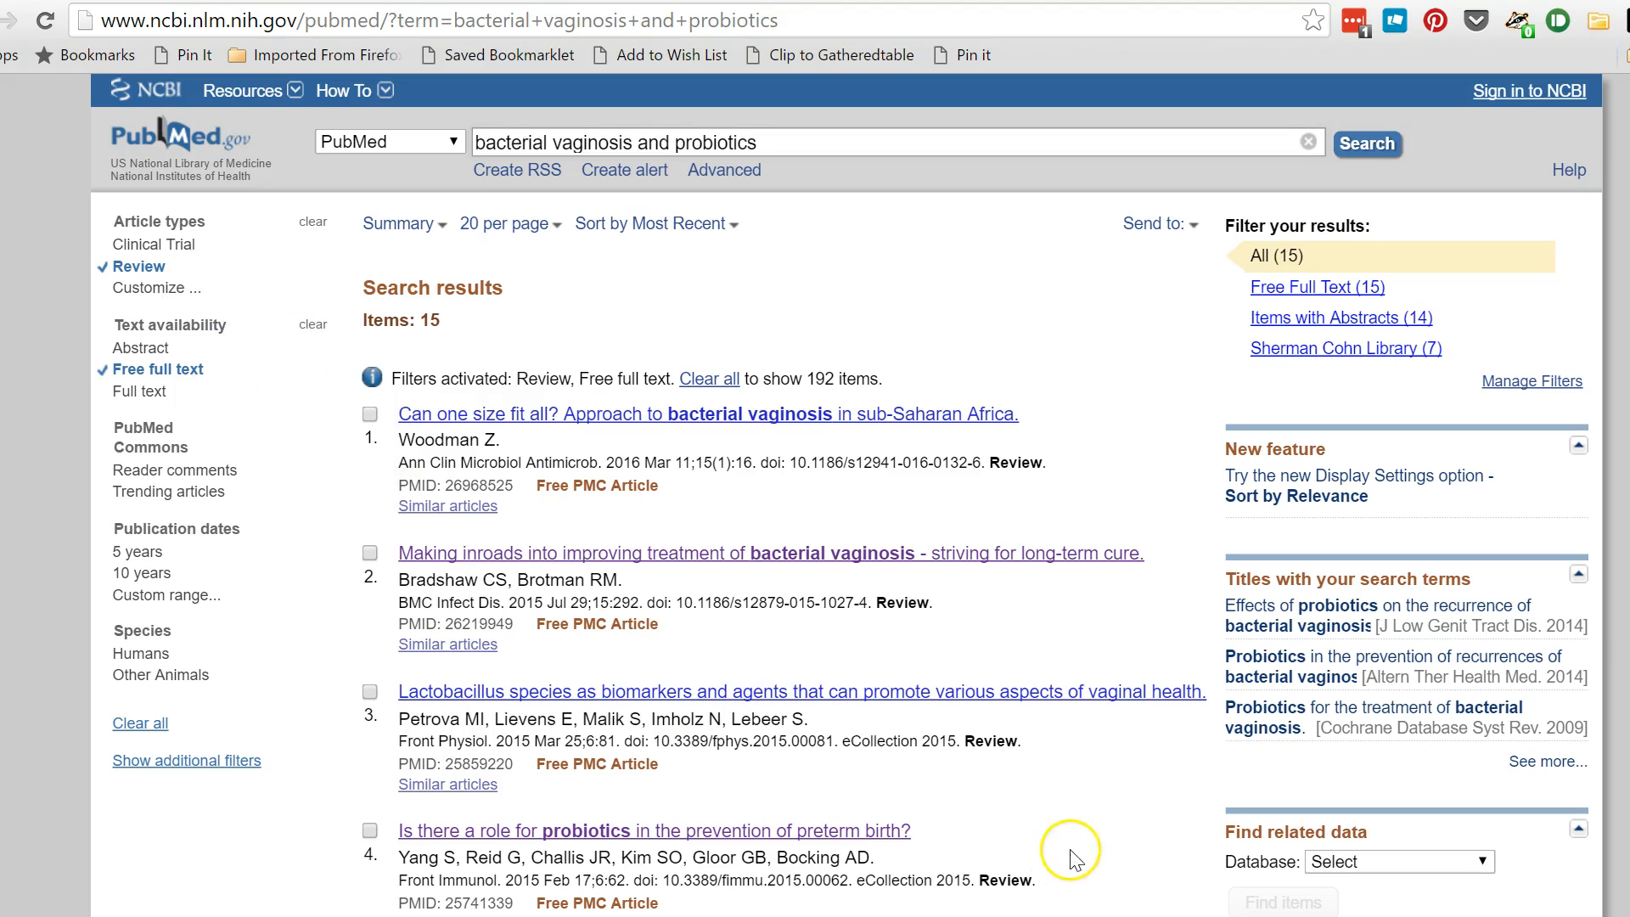
Save the free PMC full-text article "Making inroads into improving treatment of bacterial vaginosis" to Zotero and view its library entry
{"action": "left_click", "coordinate": [713, 552]}
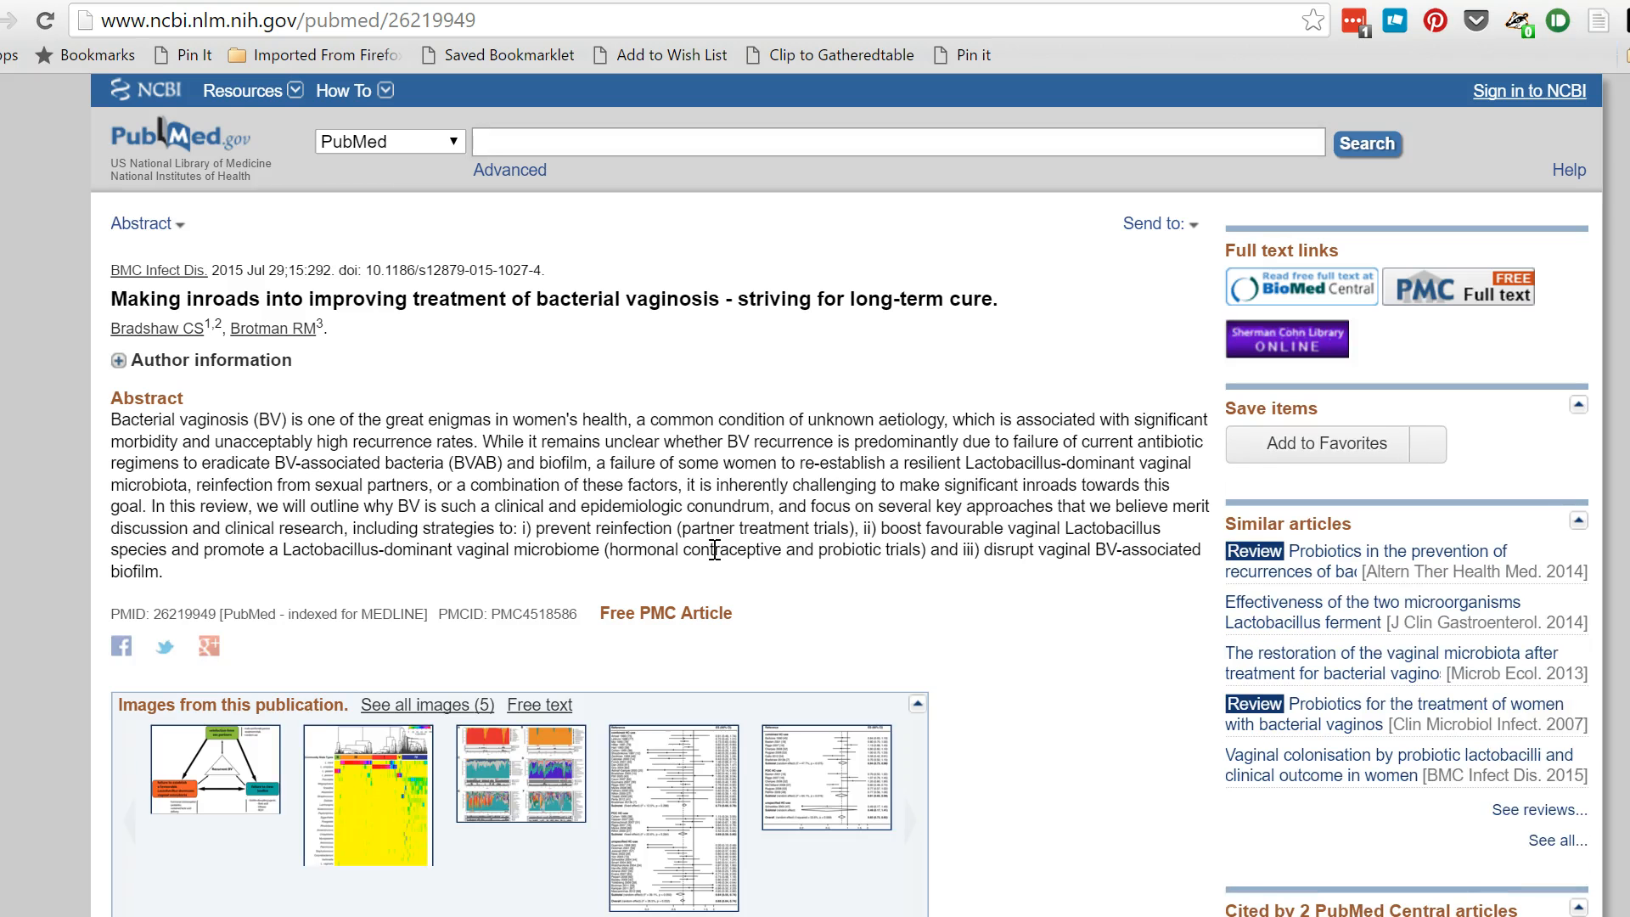
{"action": "left_click", "coordinate": [1455, 297]}
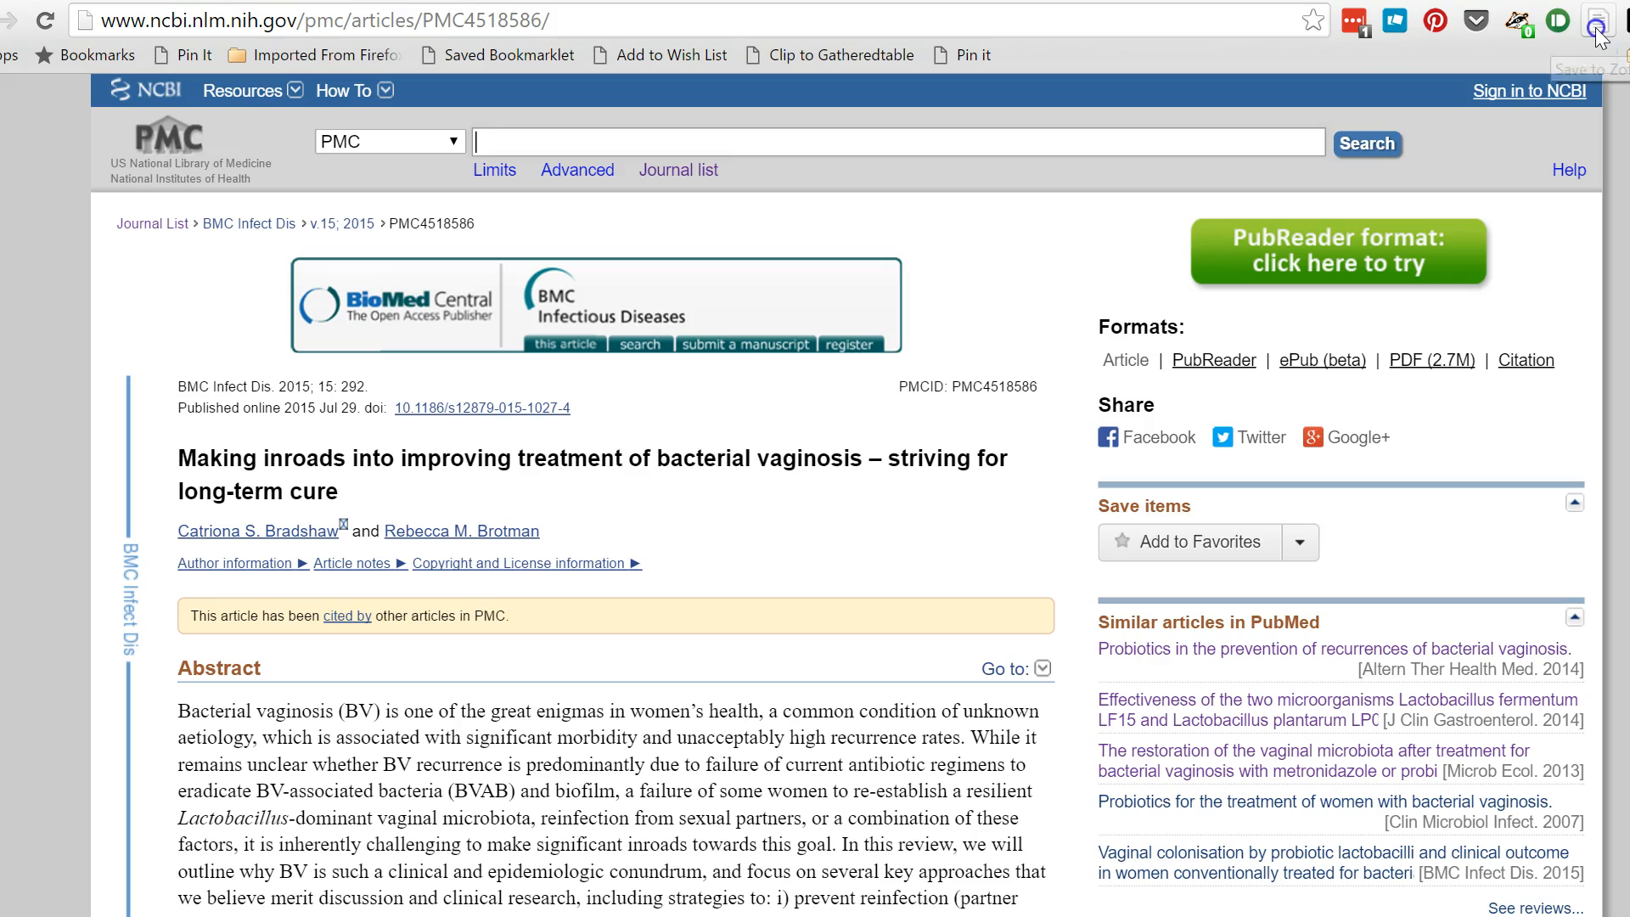
{"action": "mouse_move", "coordinate": [1454, 854]}
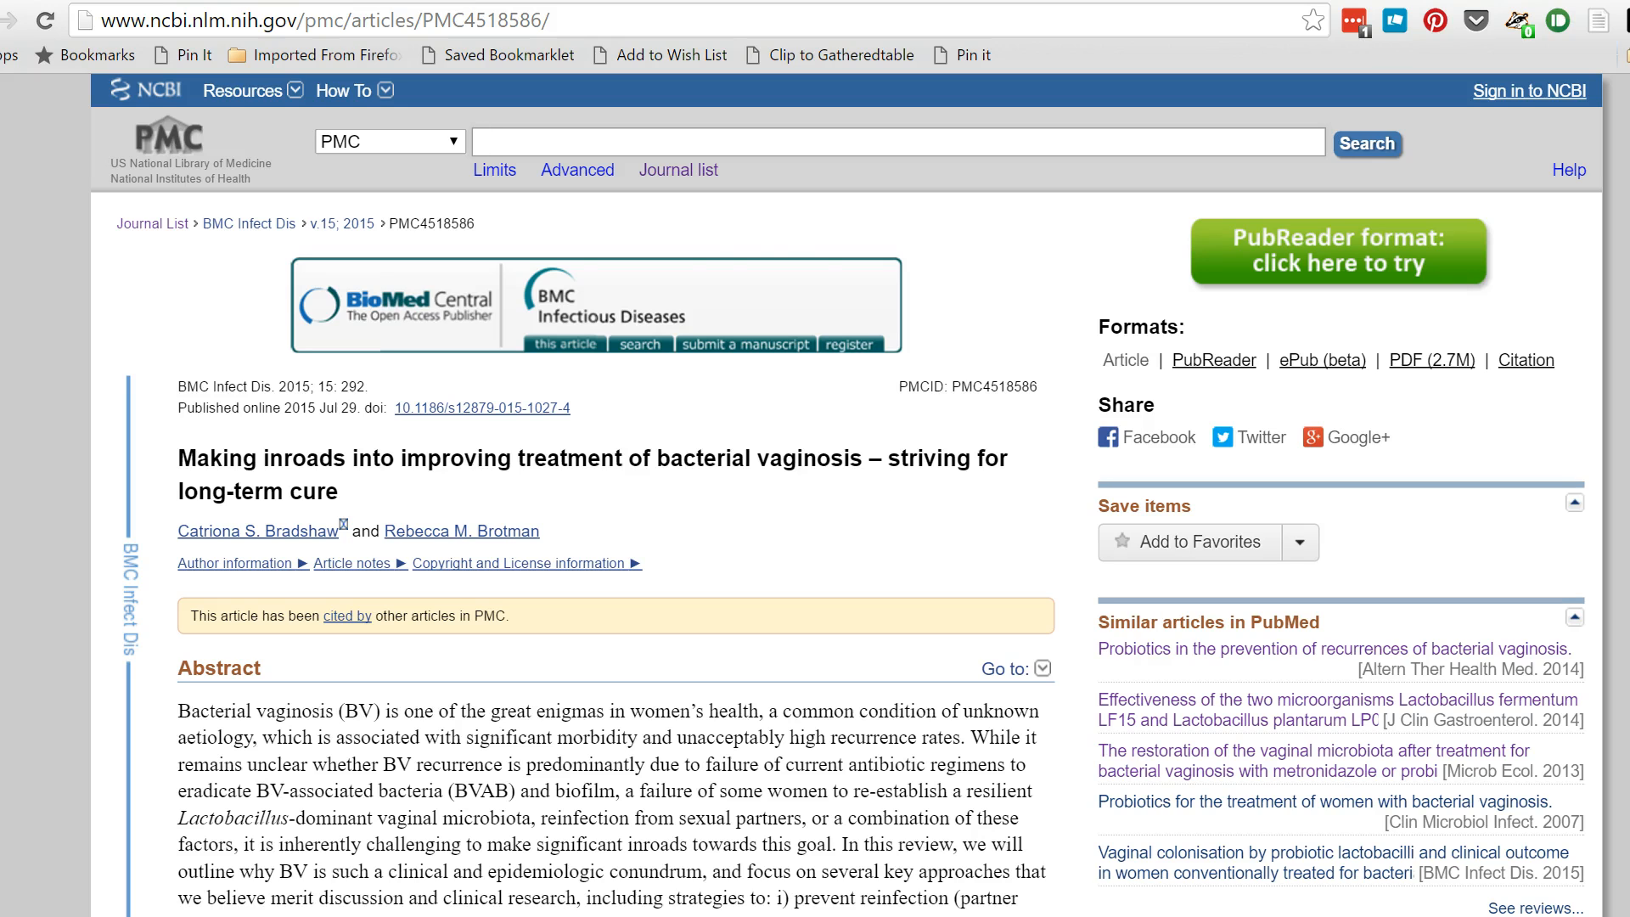
{"action": "key", "text": "alt+Tab"}
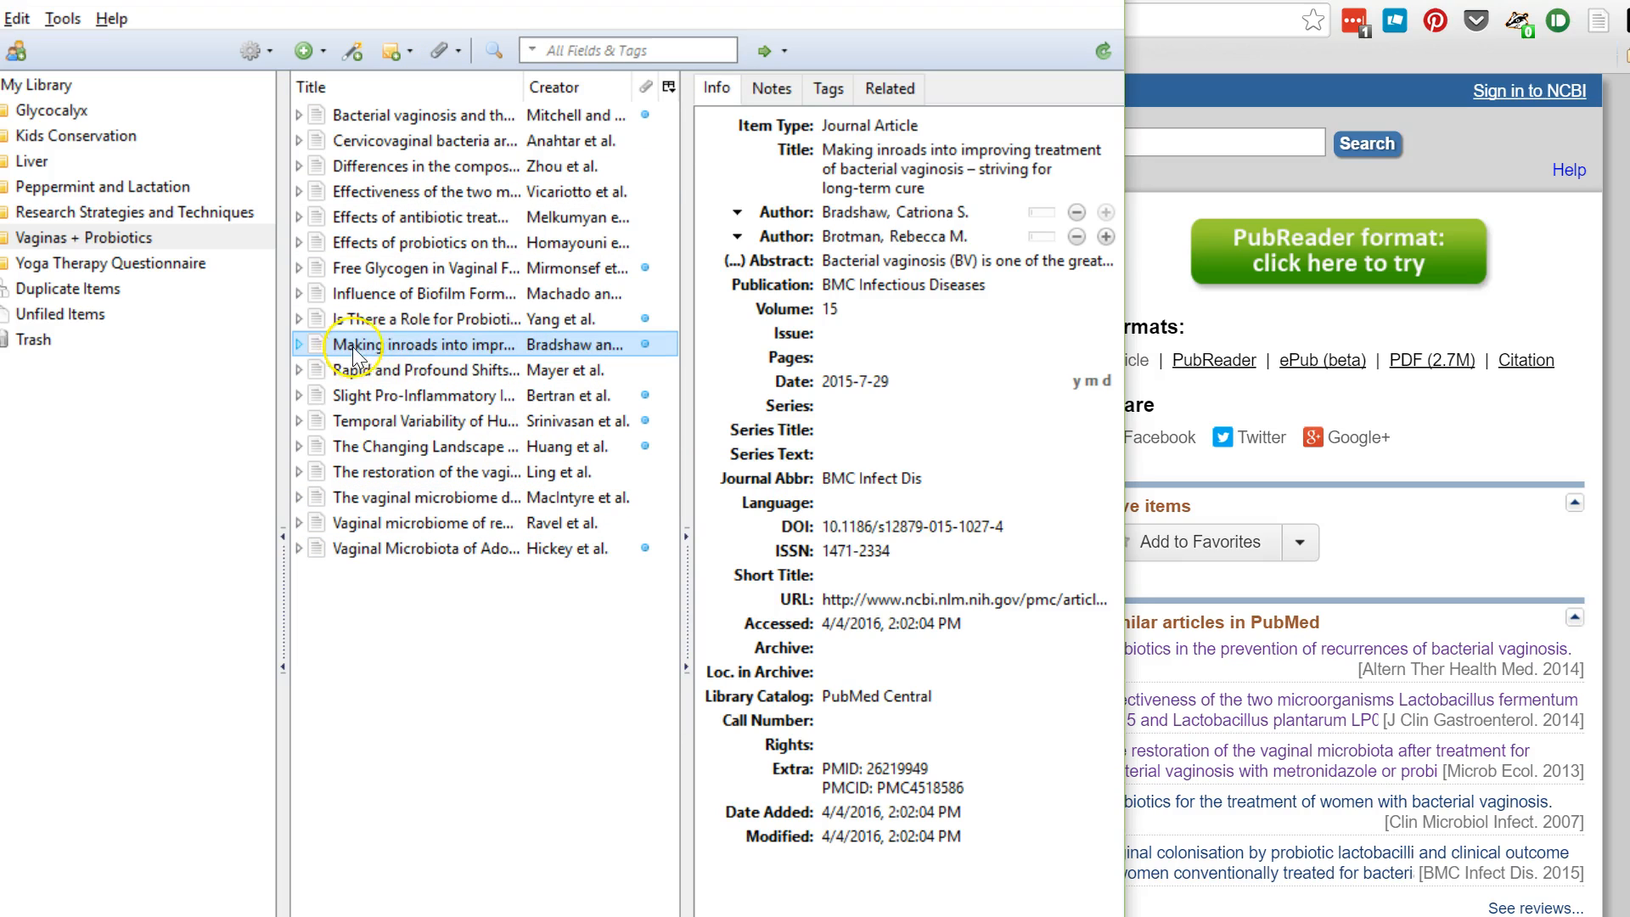
Switch to a blank Word document and write the sentence "Bacterial vaginosis is quite common."
{"action": "left_click", "coordinate": [837, 164]}
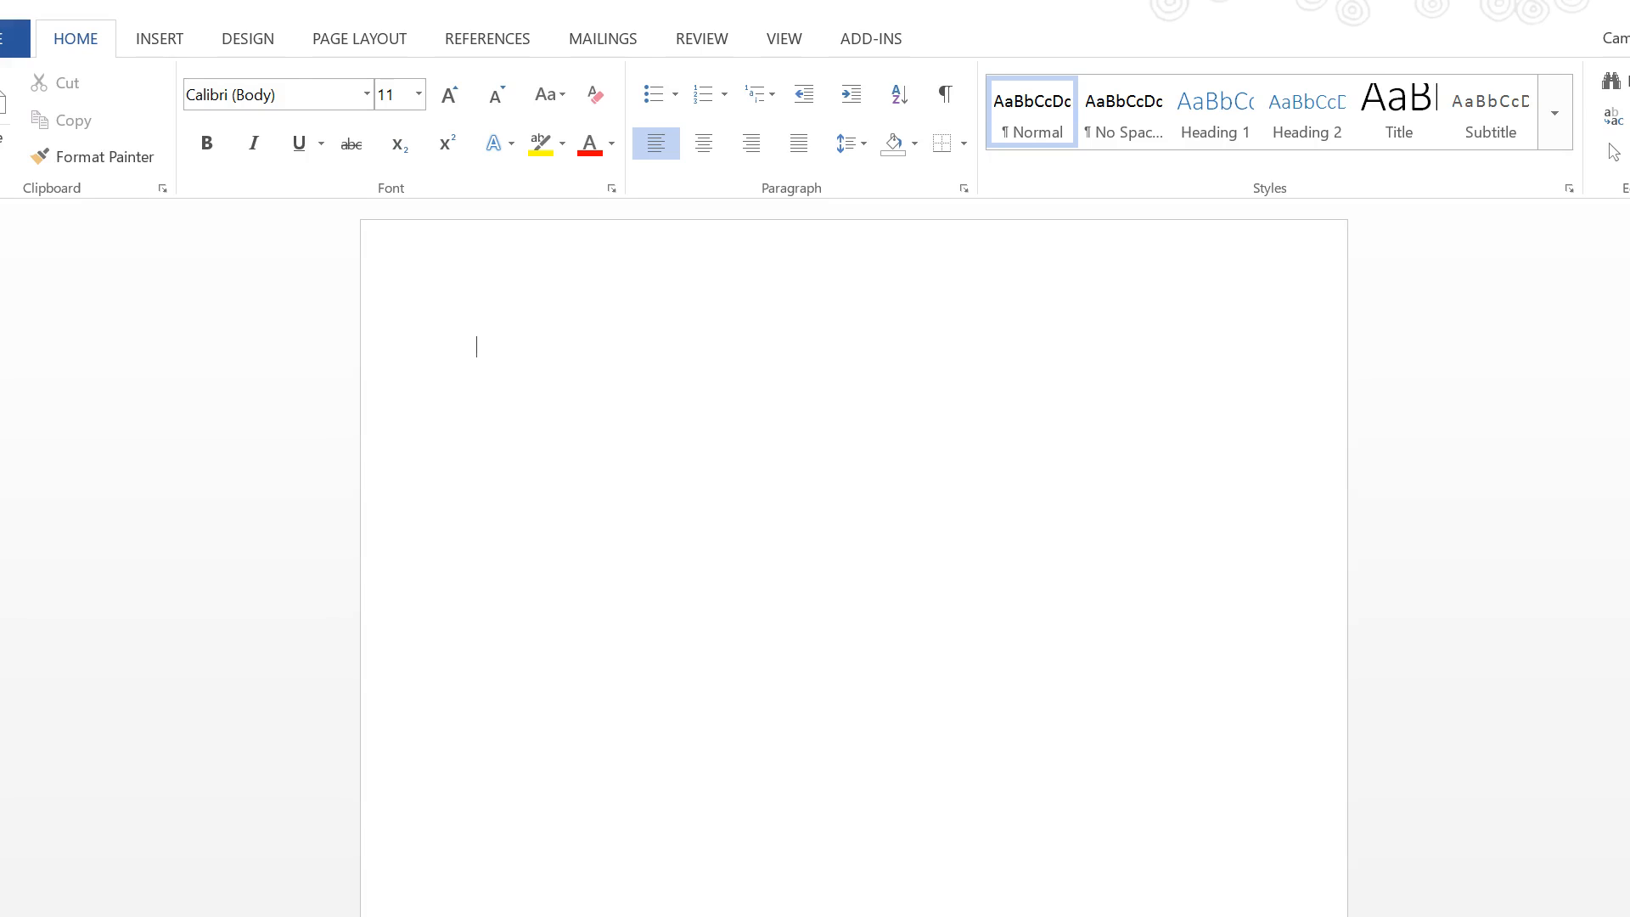
{"action": "type", "text": "BAct"}
{"action": "key", "text": "BackSpace"}
{"action": "key", "text": "BackSpace"}
{"action": "key", "text": "BackSpace"}
{"action": "type", "text": "acterial vaginosis is quite common."}
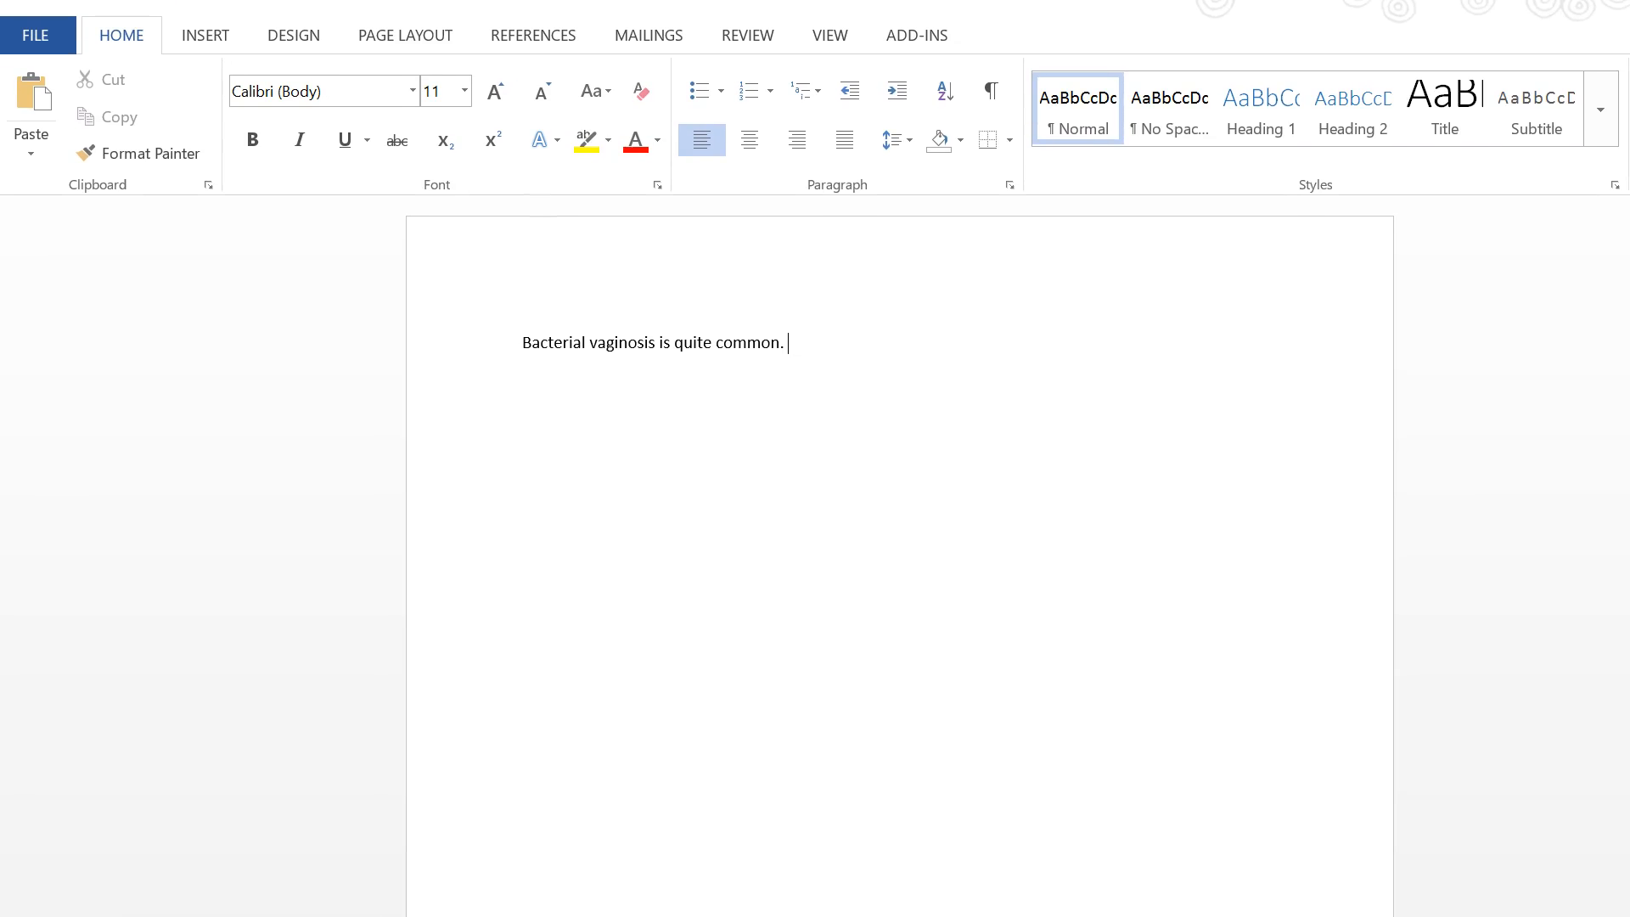
Insert a Zotero citation for "Making inroads into improving treatment of bacterial vaginosis" after the sentence, using American Psychological Association 6th edition style
{"action": "left_click", "coordinate": [909, 43]}
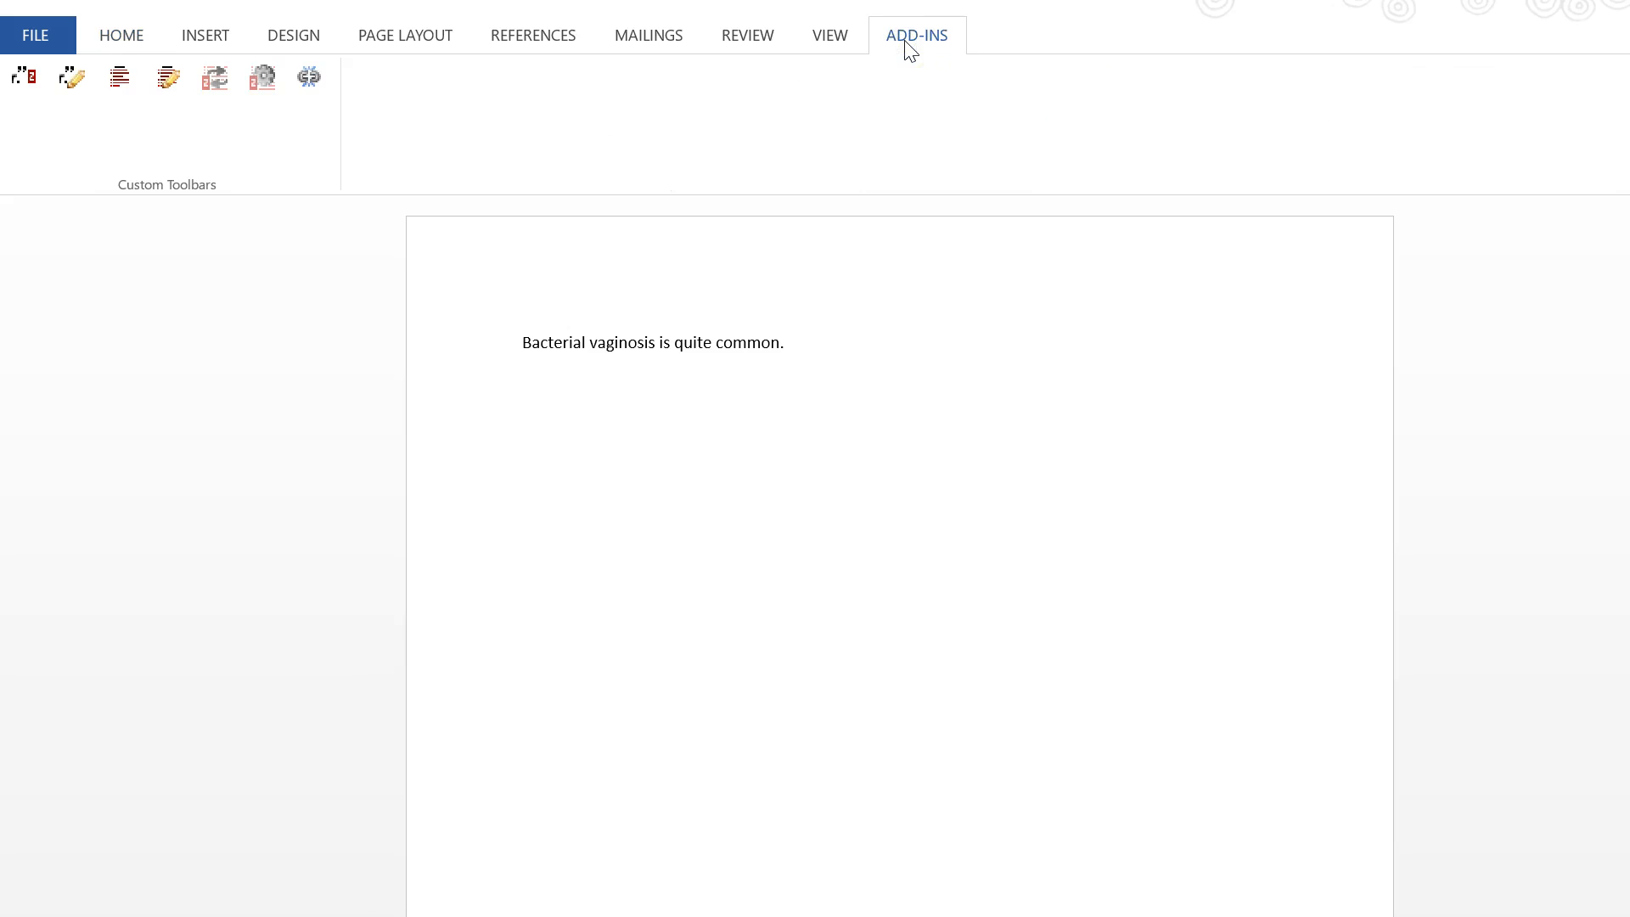
{"action": "left_click", "coordinate": [25, 81]}
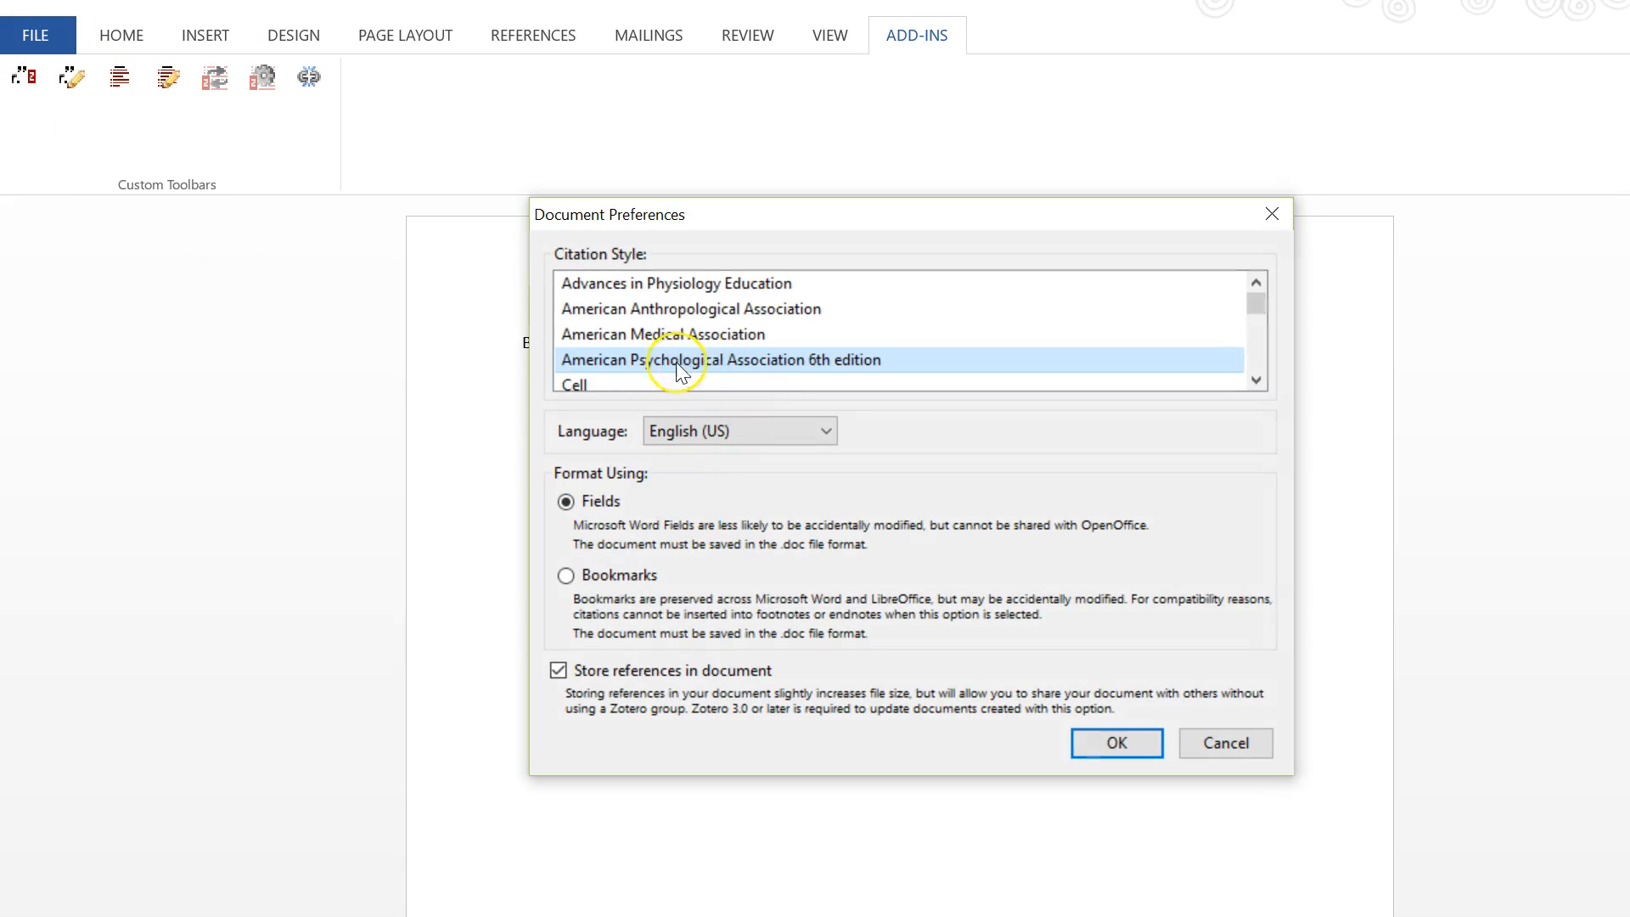
{"action": "left_click", "coordinate": [1118, 742]}
{"action": "type", "text": "bra"}
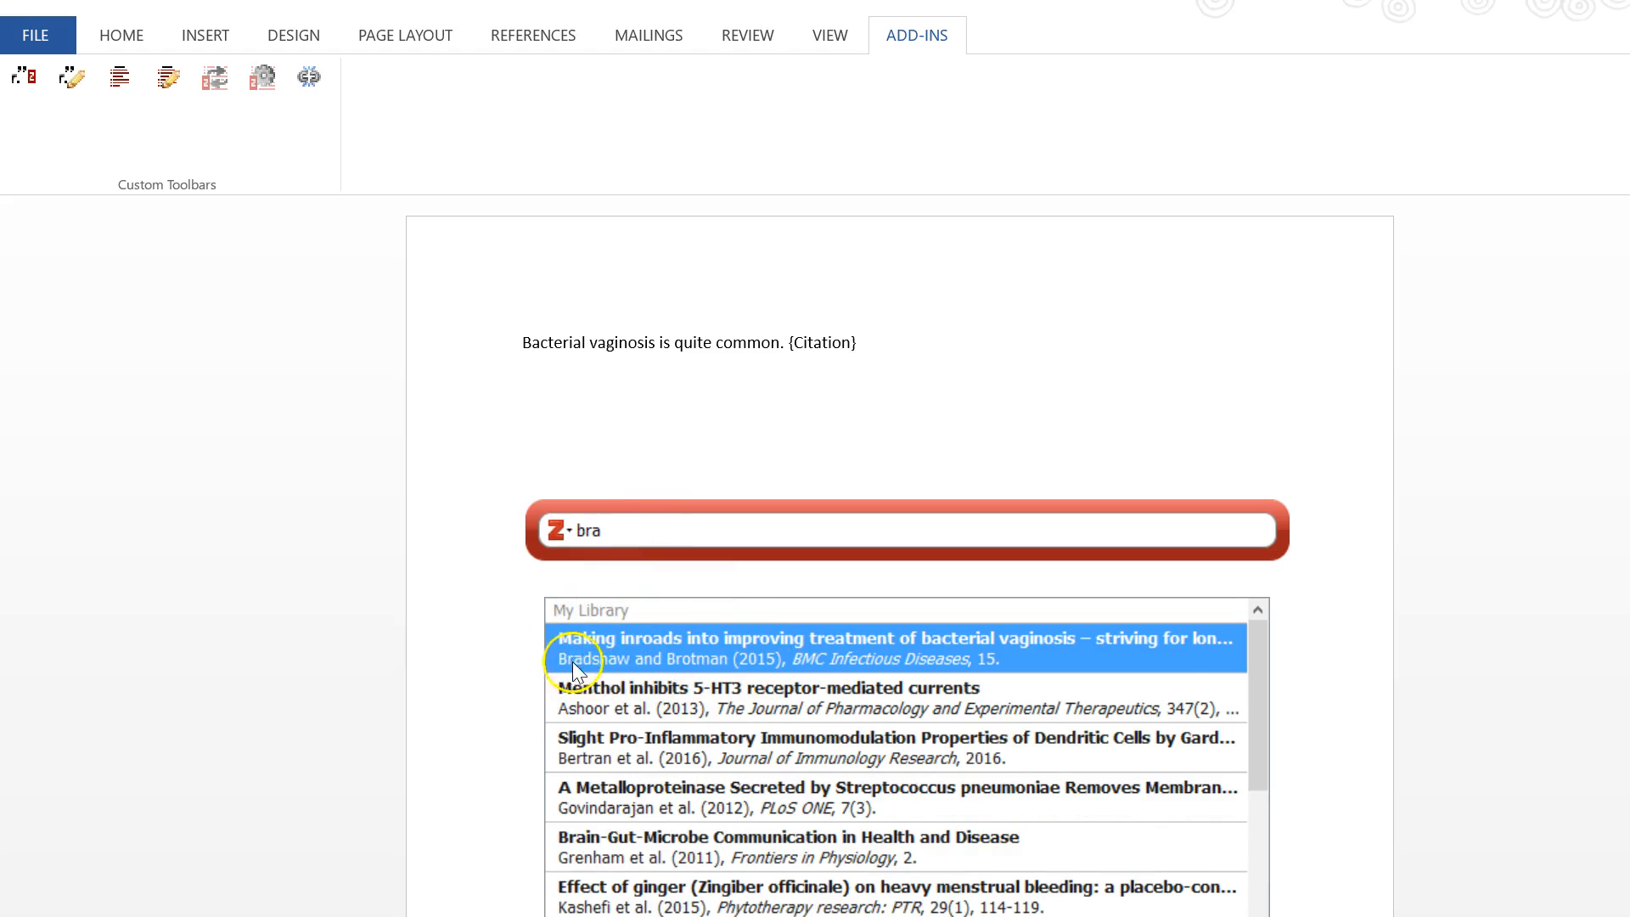
{"action": "left_click", "coordinate": [639, 660]}
{"action": "key", "text": "Return"}
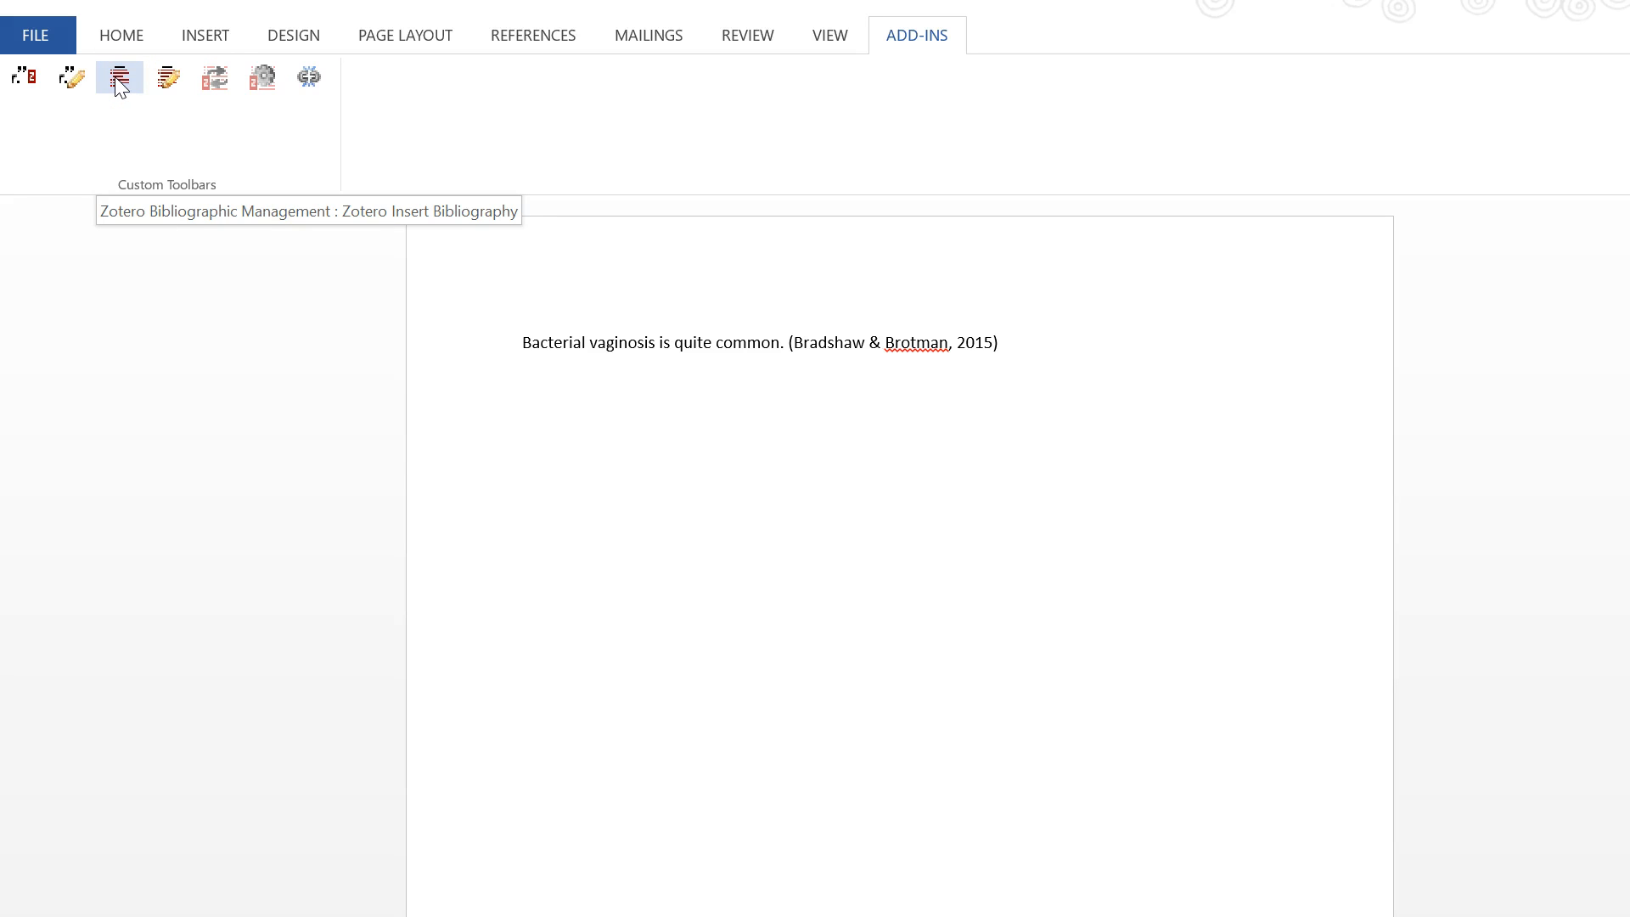
Add the sentence "BV can be treated with probiotics." and cite the 2016 article "Slight Pro-Inflammatory Immunomodulation Properties of Dendritic Cells" from Zotero after it
{"action": "left_click", "coordinate": [1024, 353]}
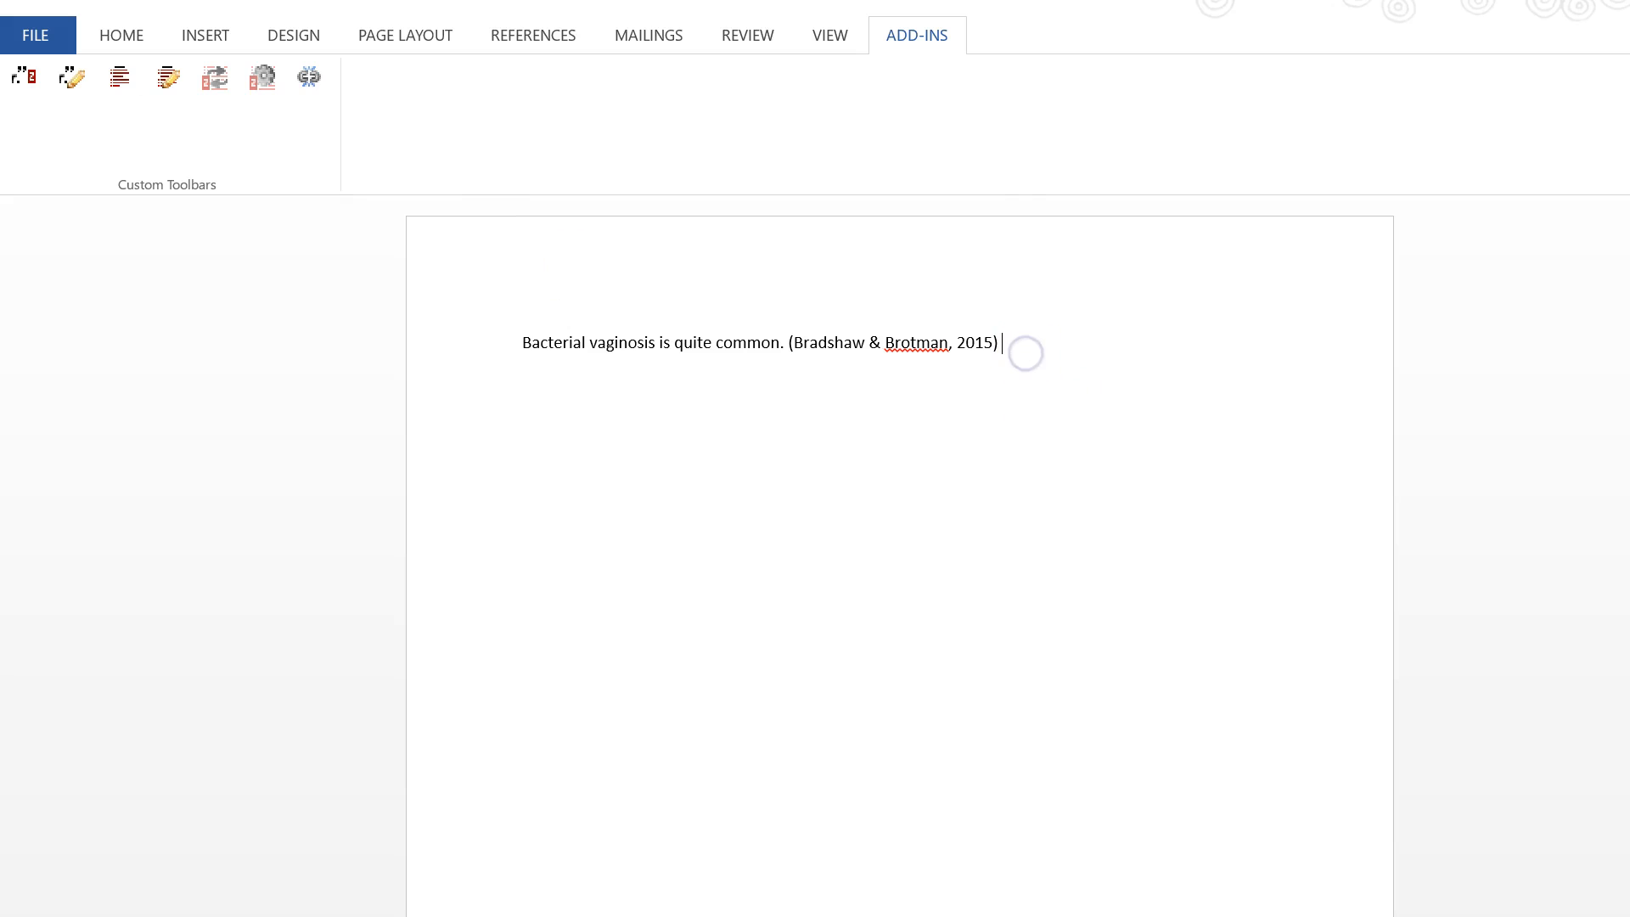
{"action": "type", "text": "BV can be treated with probiotics."}
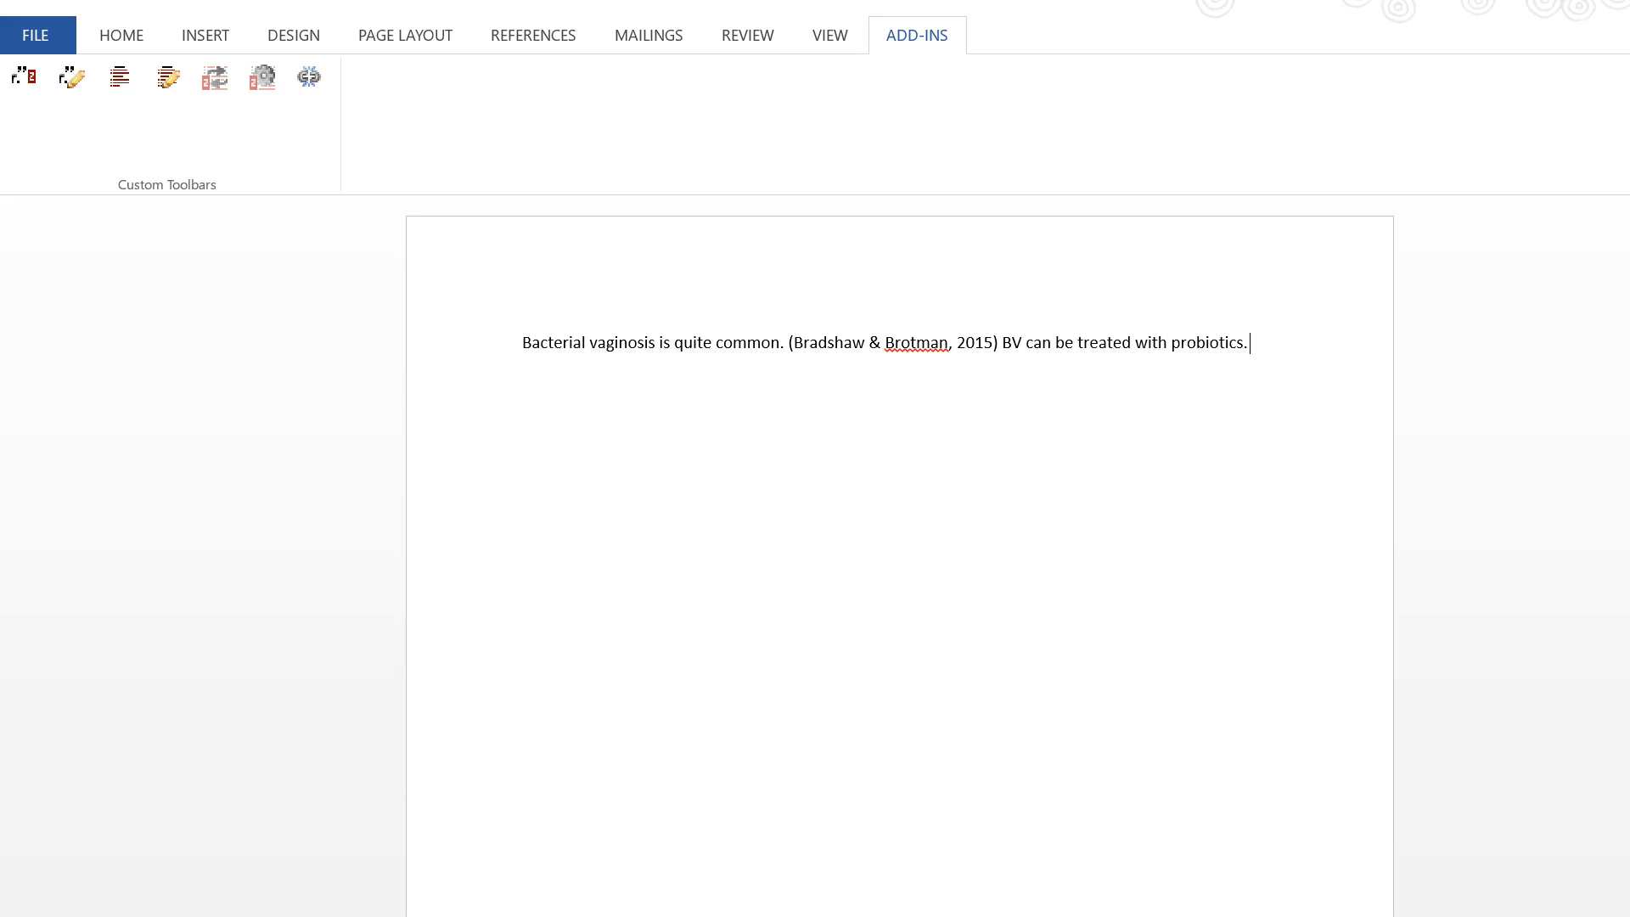
{"action": "left_click", "coordinate": [17, 85]}
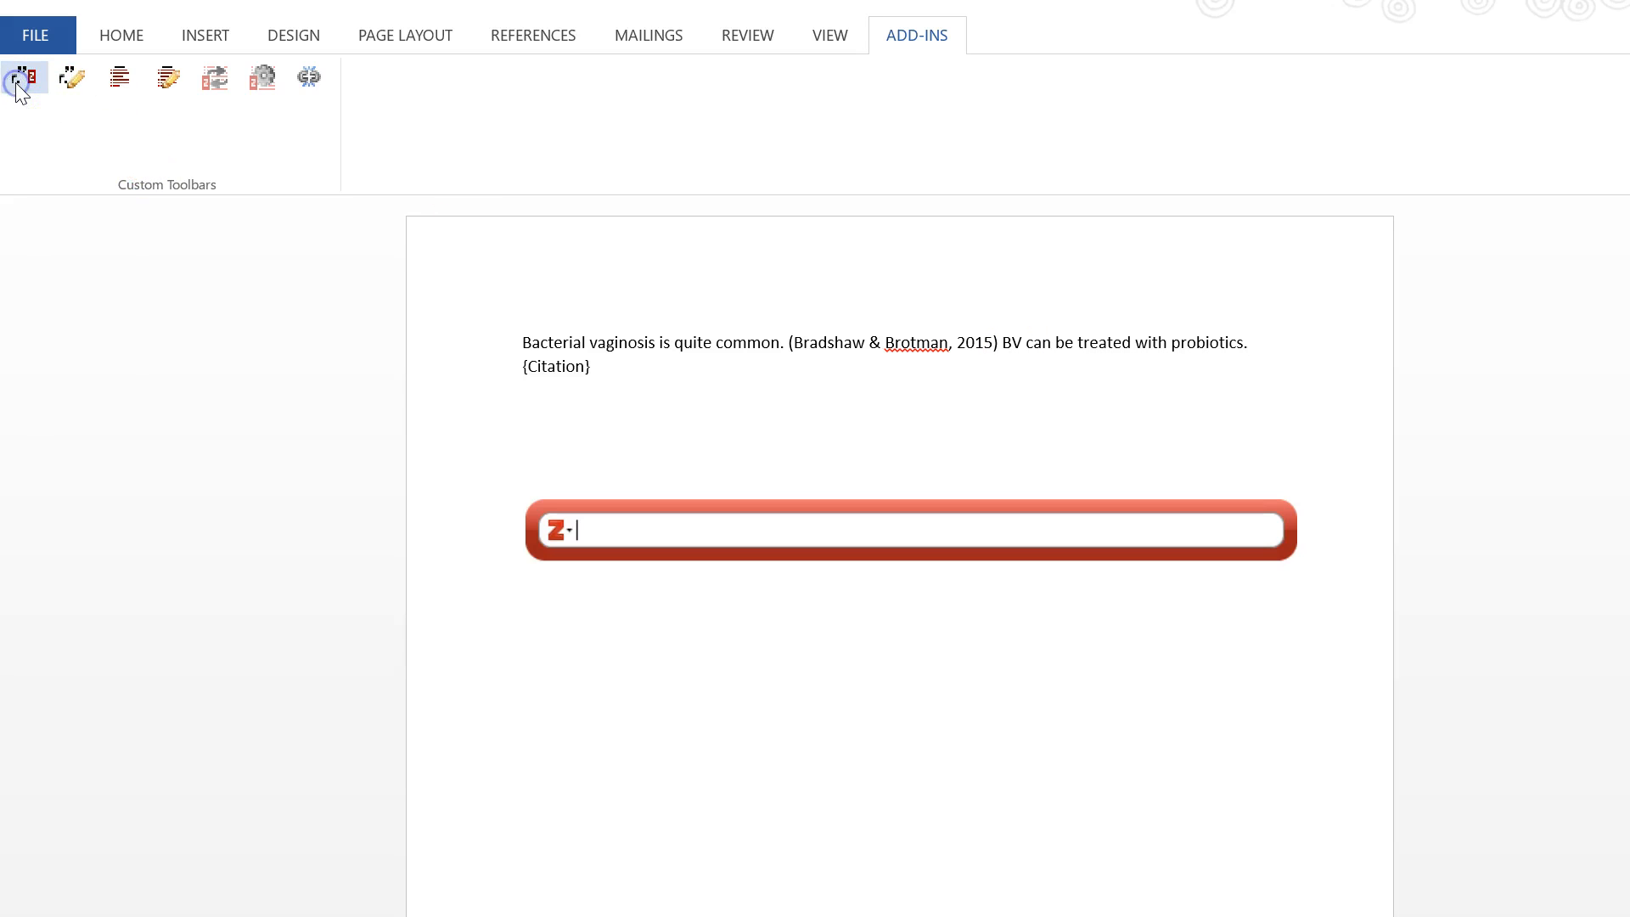
{"action": "type", "text": "pro"}
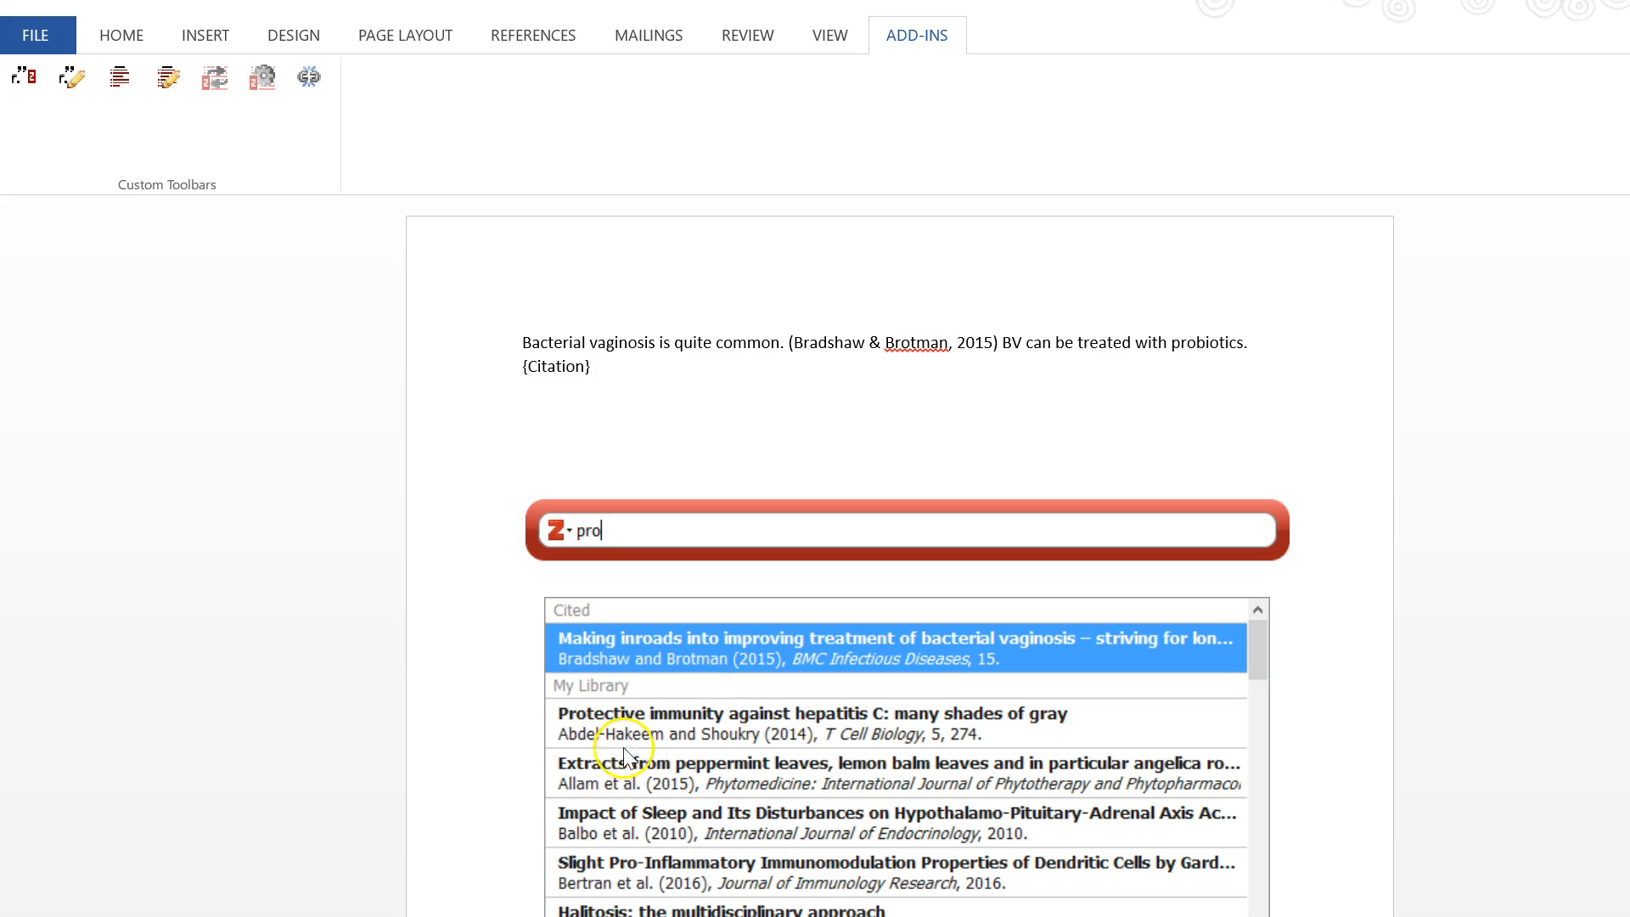
{"action": "left_click", "coordinate": [669, 879]}
{"action": "key", "text": "Return"}
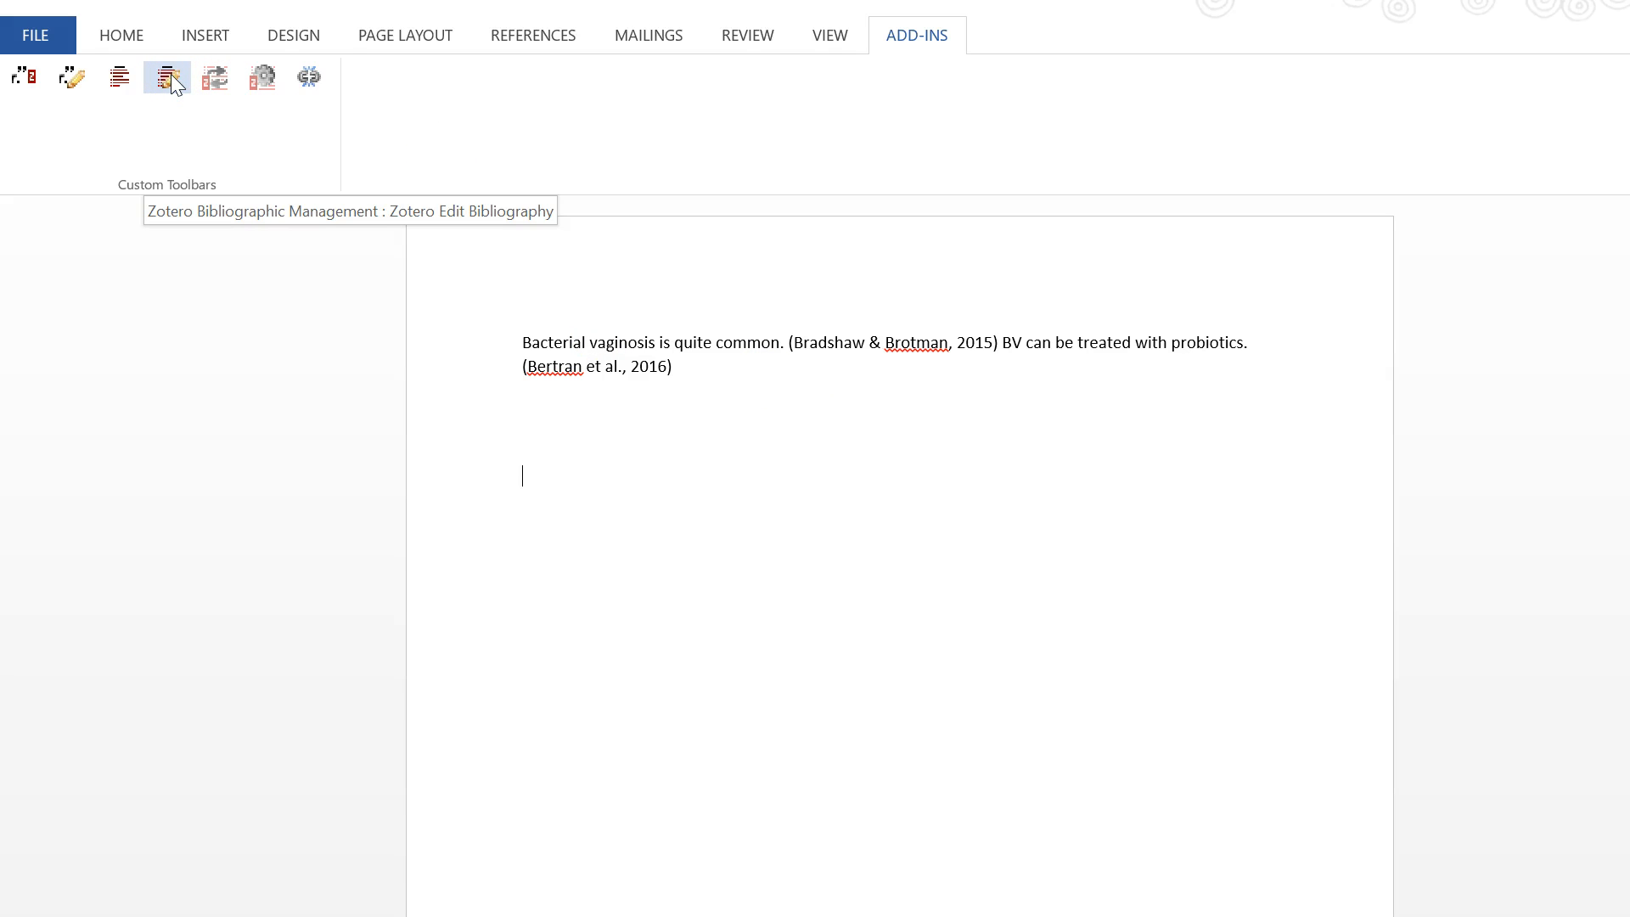
Insert the Zotero bibliography below the cited text
{"action": "left_click", "coordinate": [128, 78]}
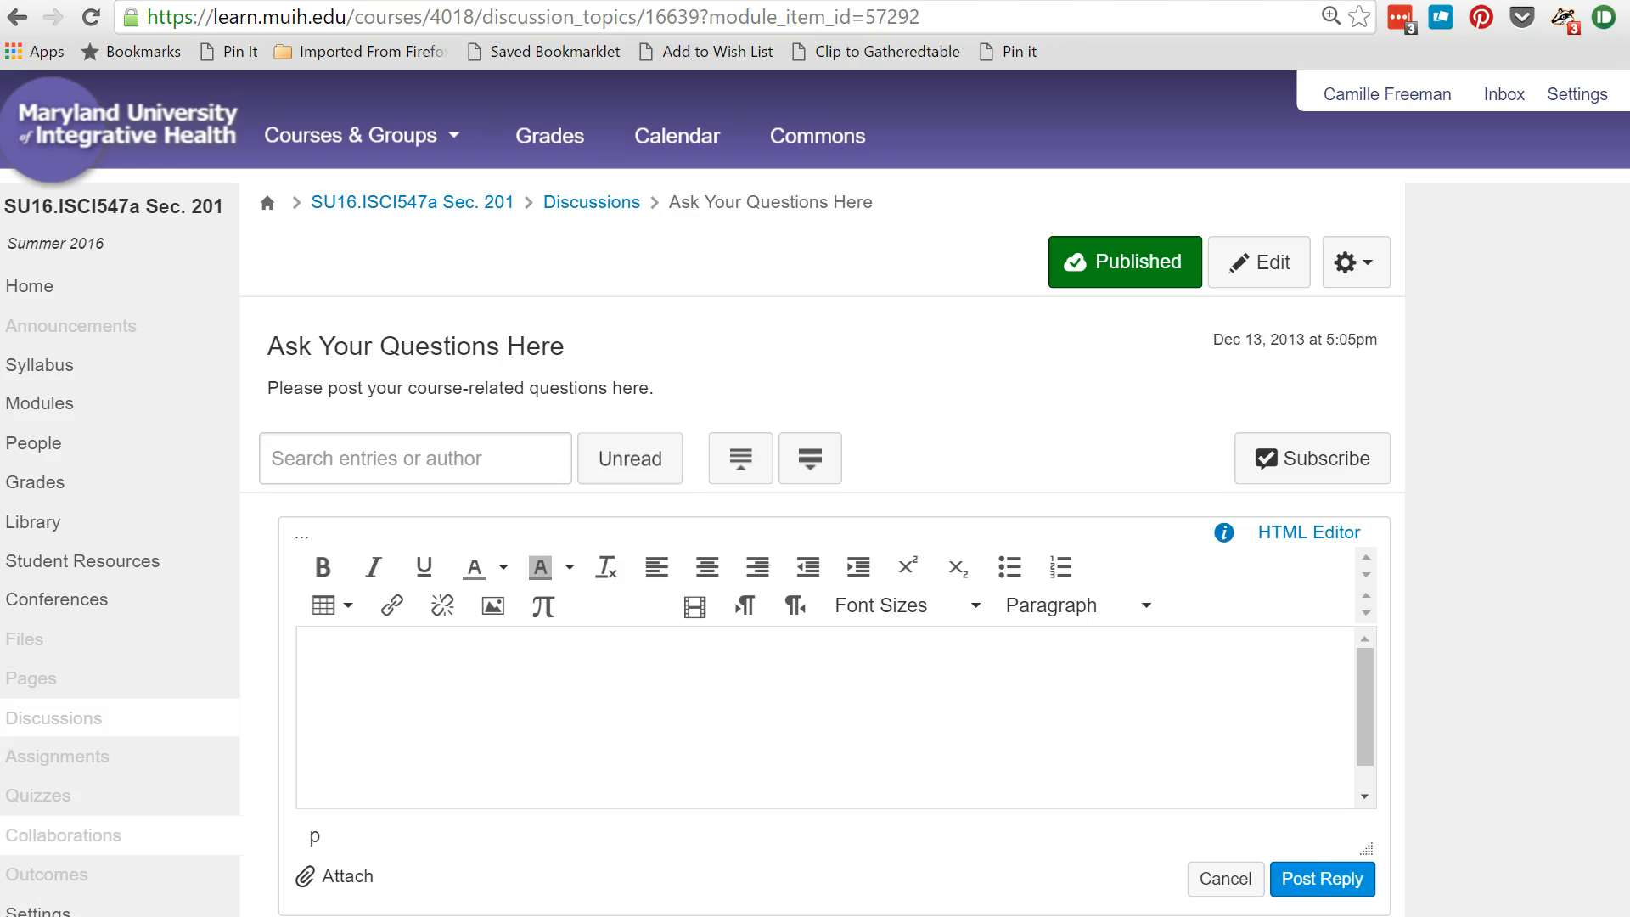
In the Canvas discussion reply, enter the placeholder text "BV fewfriodefjoweifj" followed by blank lines
{"action": "left_click", "coordinate": [344, 689]}
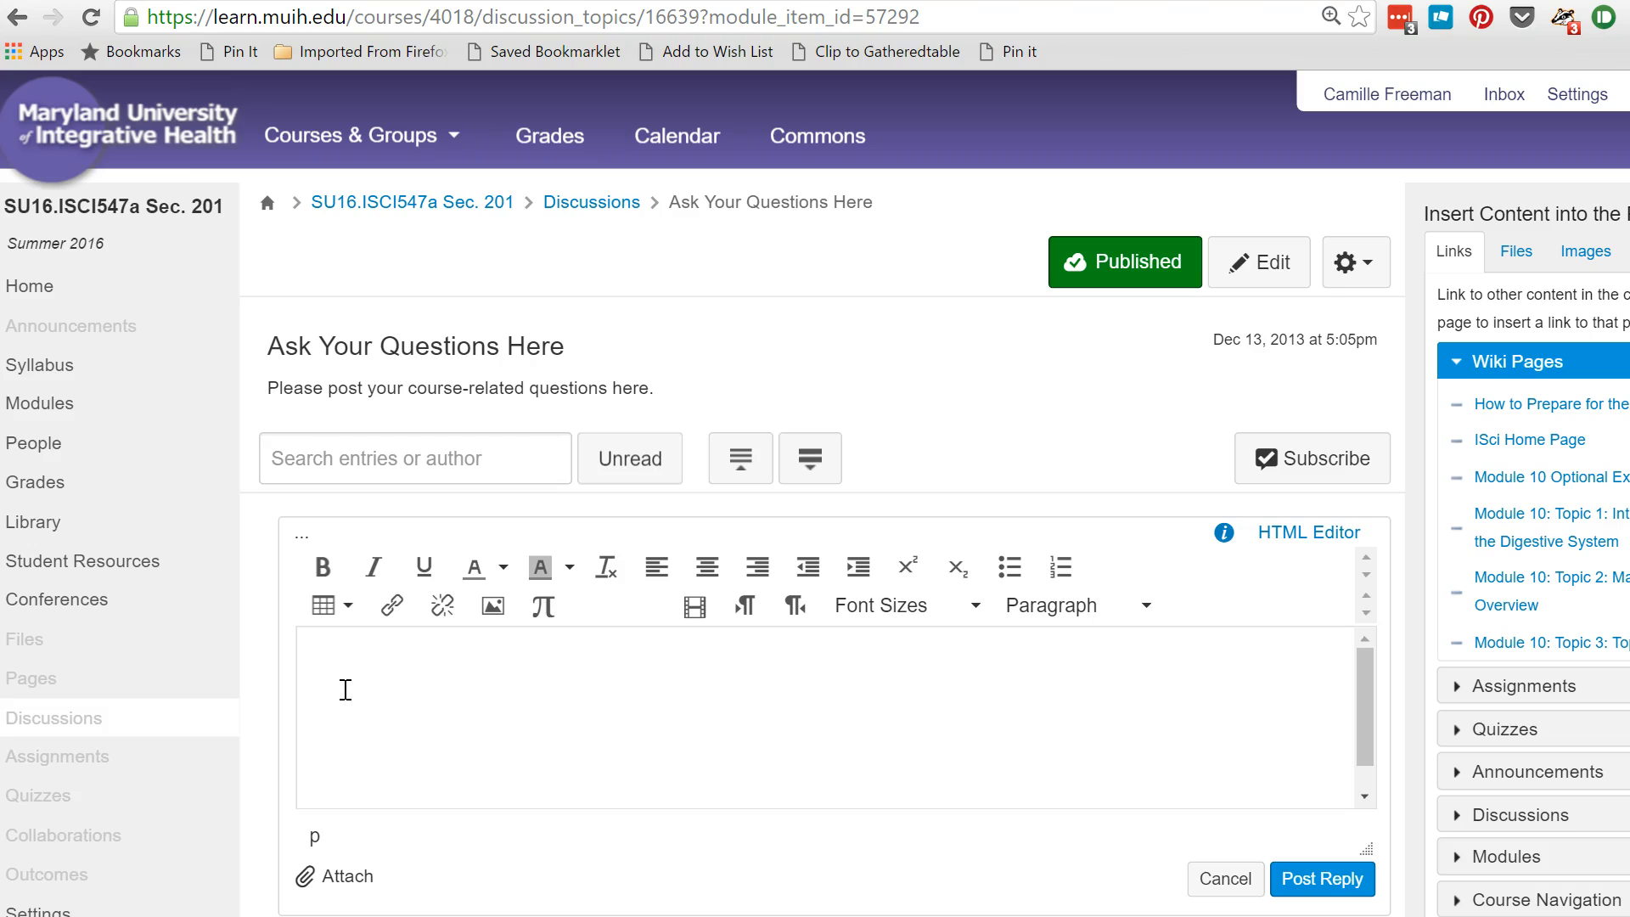
{"action": "type", "text": "BV fewfriodefjoweifj"}
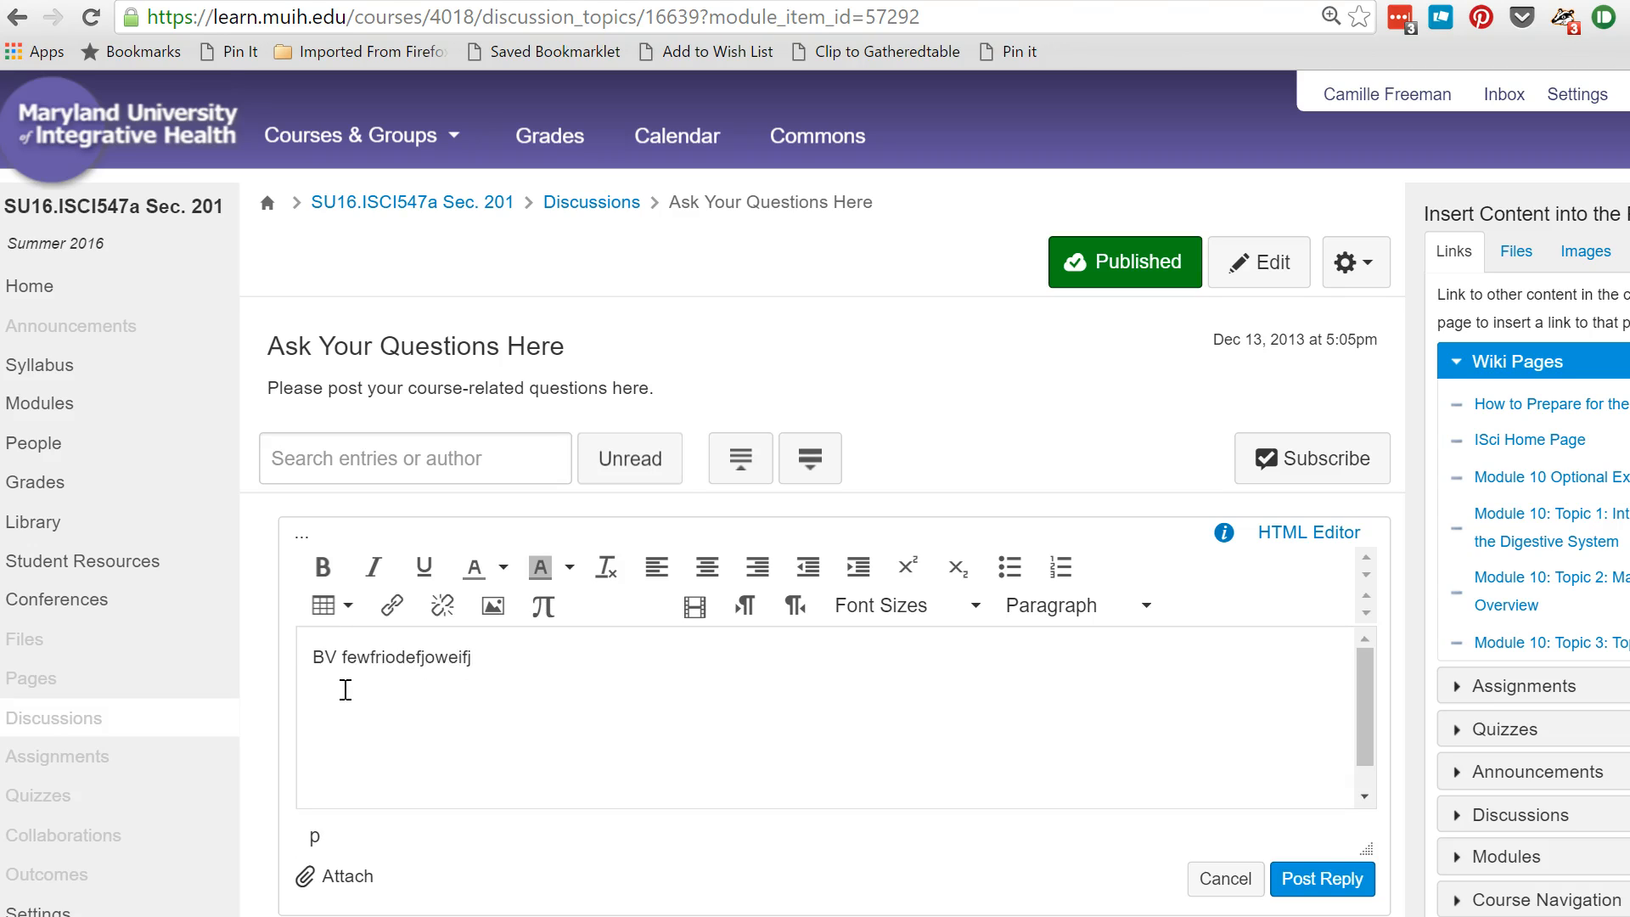
{"action": "key", "text": "Return"}
{"action": "key", "text": "Return"}
Place the Zotero window beside the reply editor and transfer the formatted reference for "Making inroads into improving treatment of bacterial vaginosis" into the reply
{"action": "left_click", "coordinate": [354, 916]}
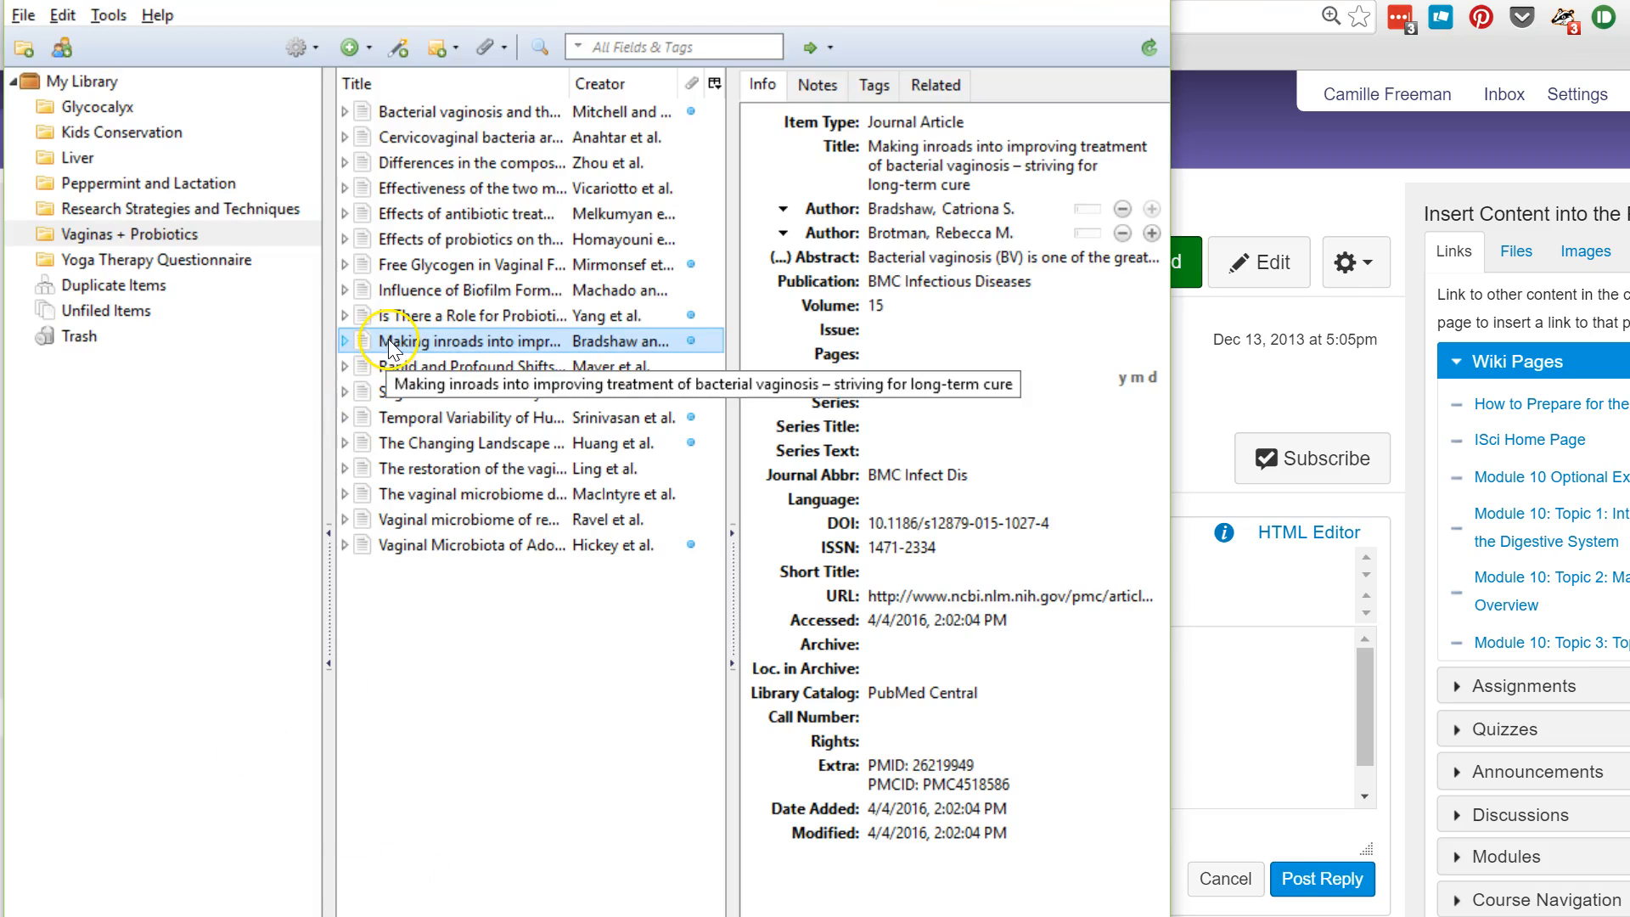
{"action": "left_click_drag", "start_coordinate": [384, 343], "coordinate": [1223, 596]}
{"action": "left_click", "coordinate": [1230, 735]}
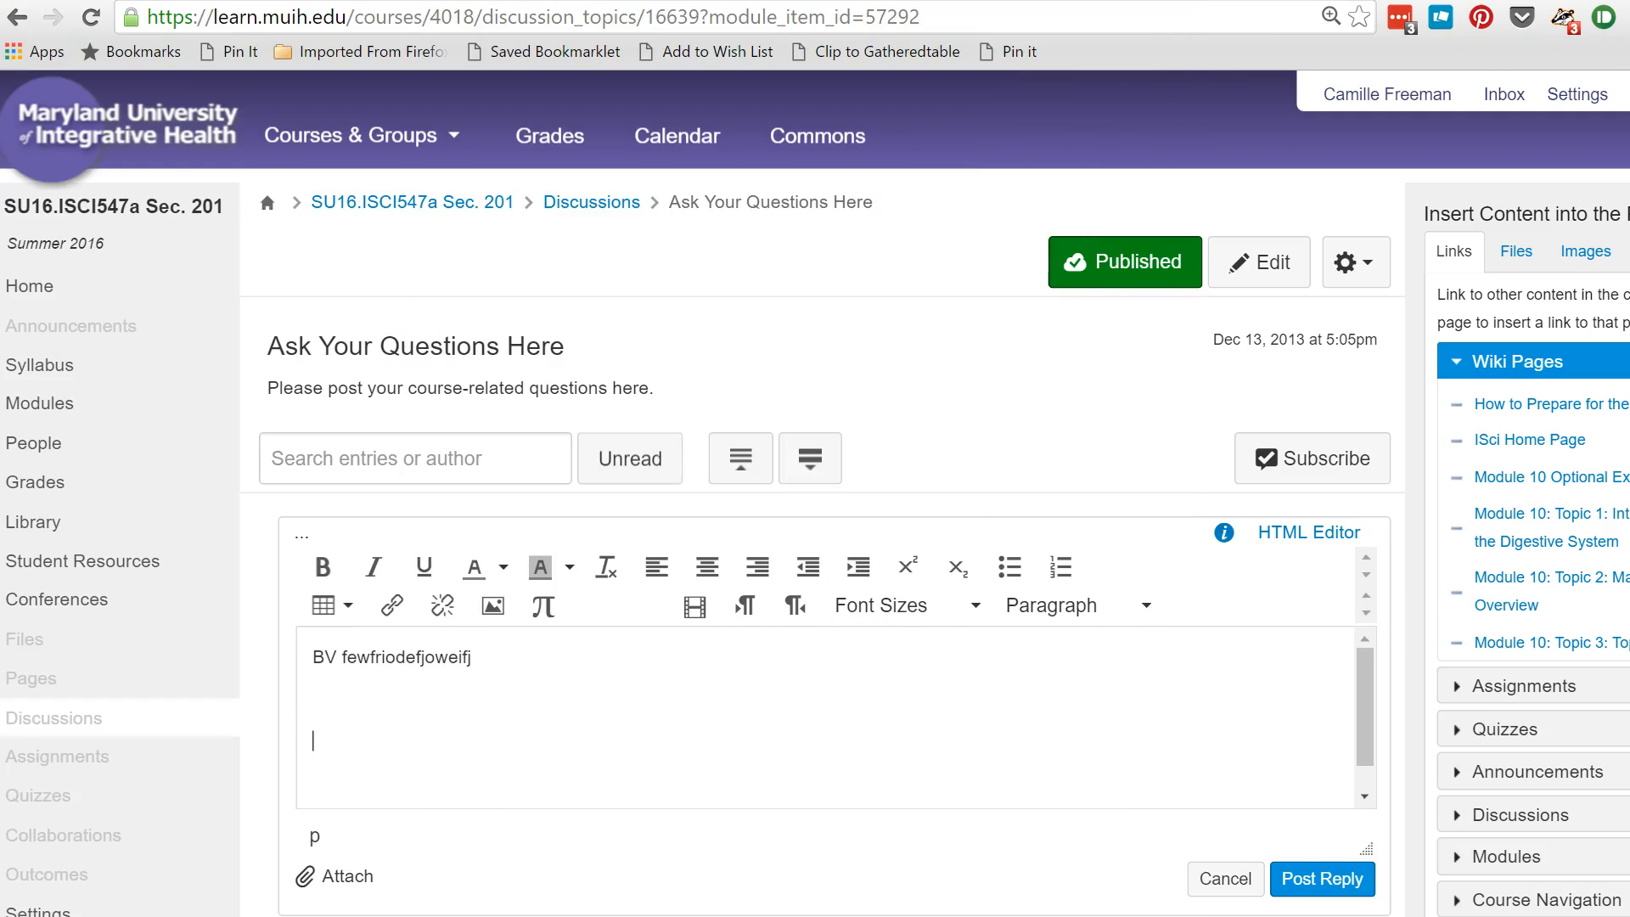
{"action": "key", "text": "alt+Tab"}
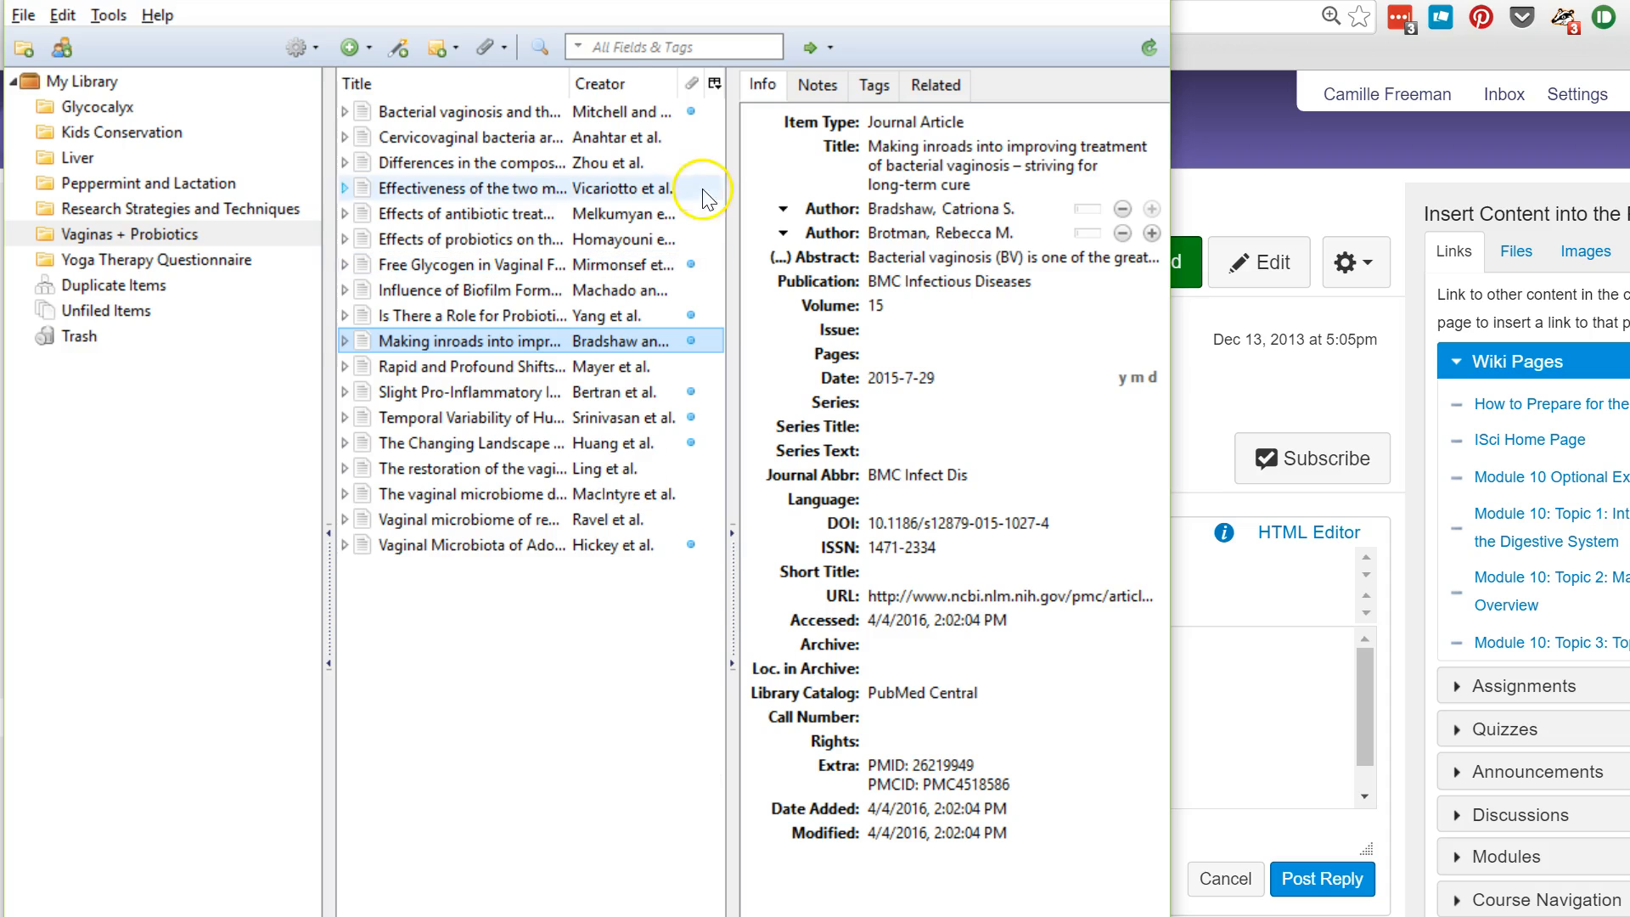
{"action": "left_click_drag", "start_coordinate": [618, 0], "coordinate": [1545, 76]}
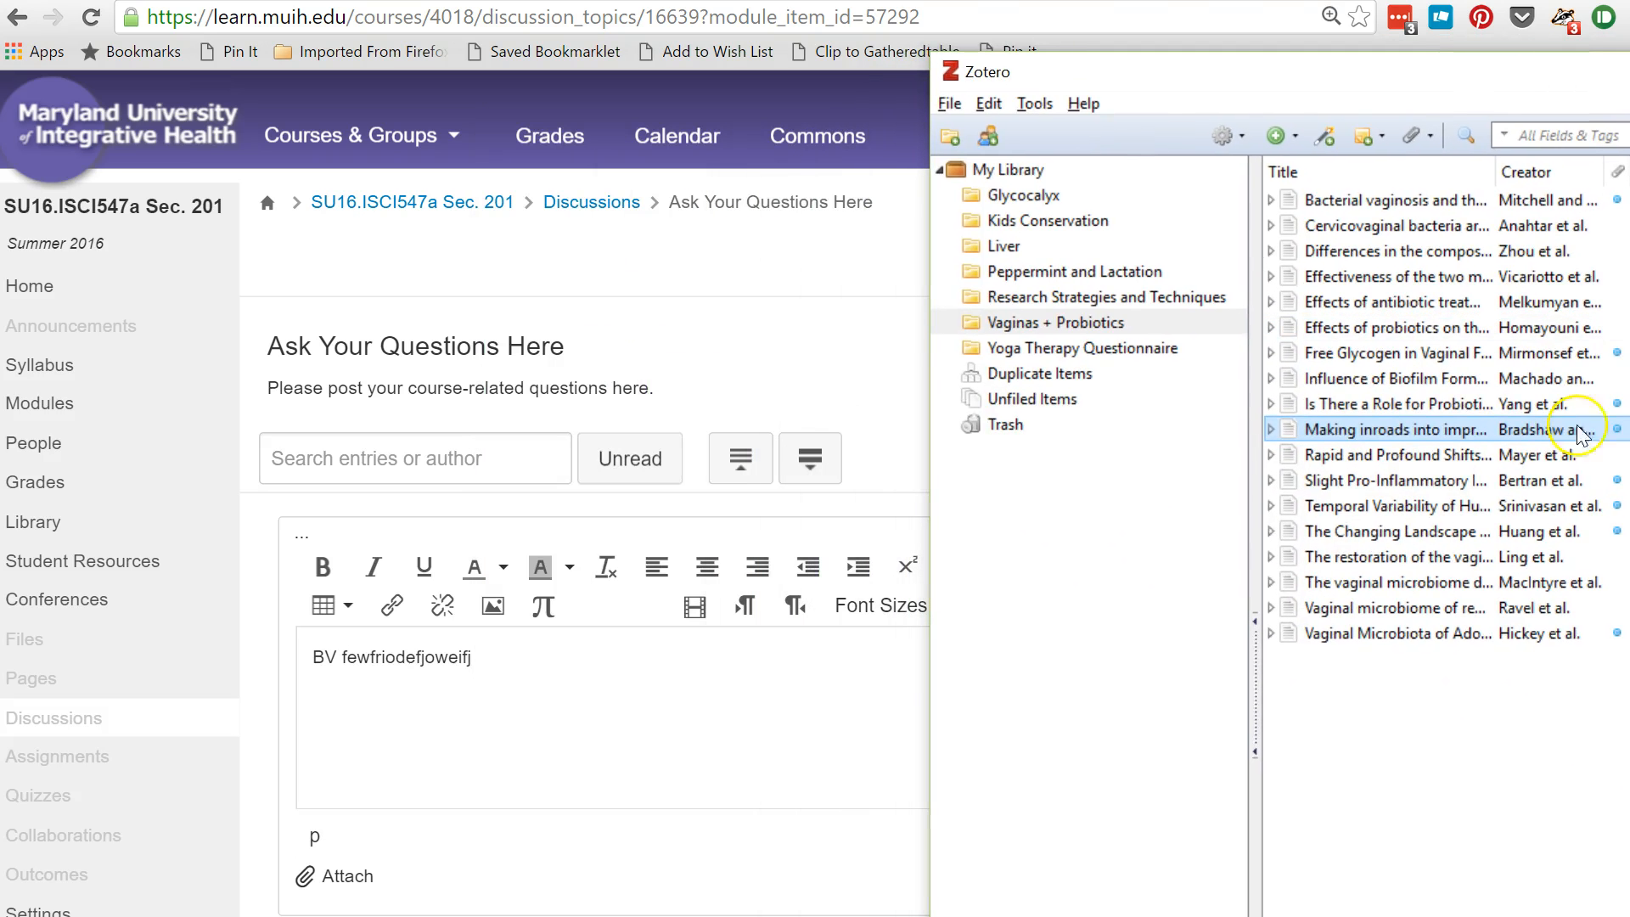
{"action": "left_click_drag", "start_coordinate": [1071, 463], "coordinate": [593, 712]}
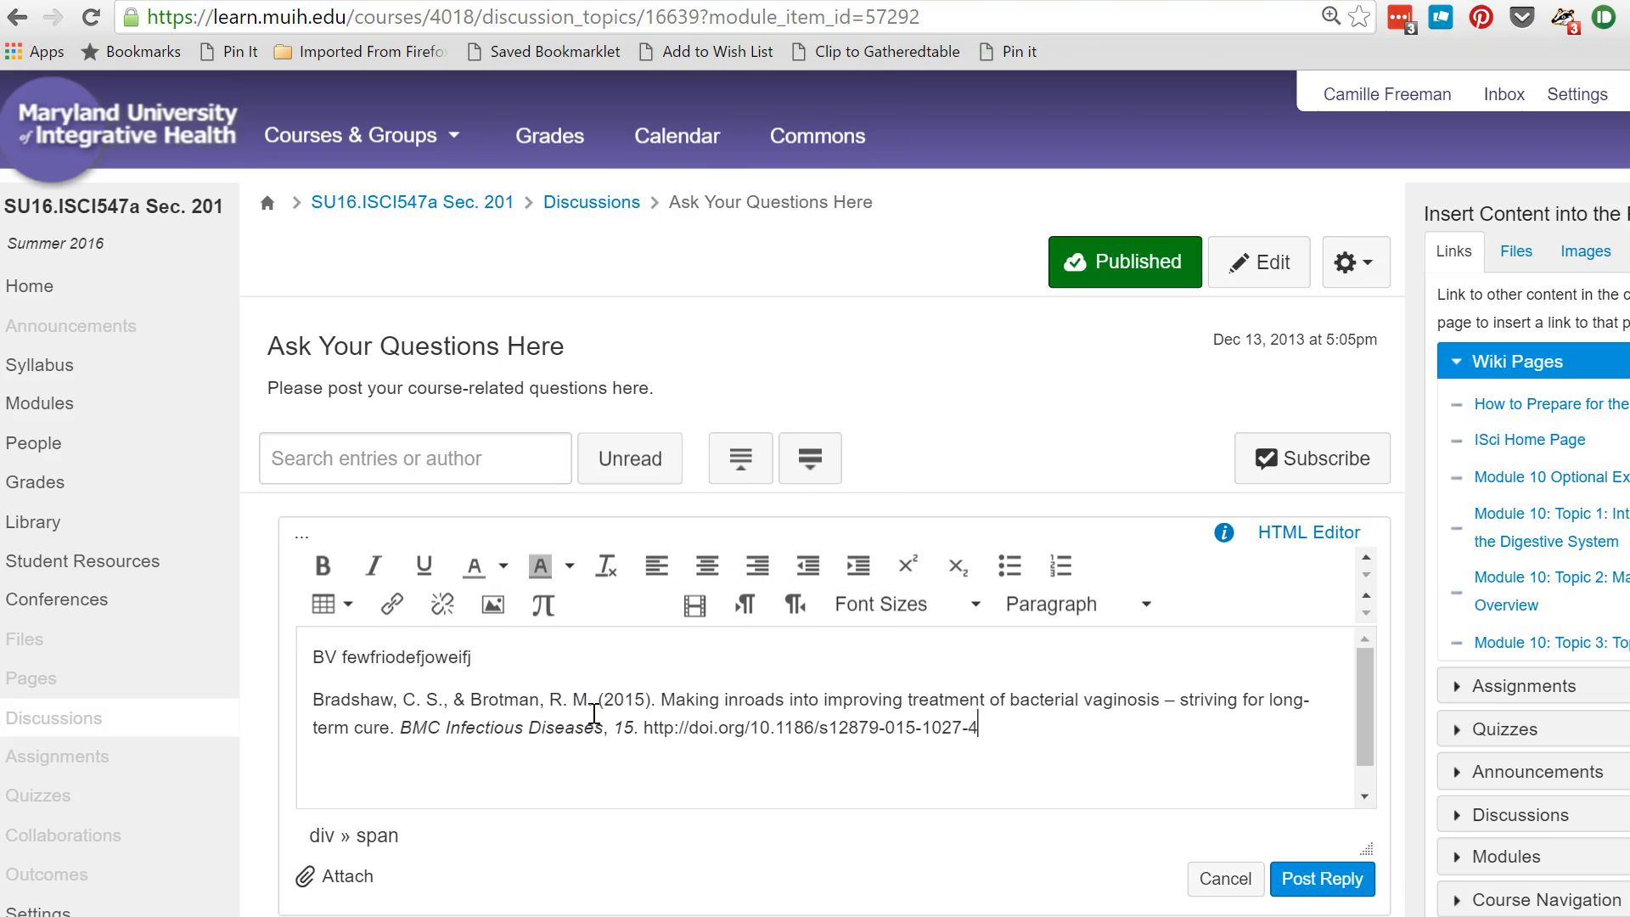
Add a parenthetical citation with the two authors' surnames and 2015 after the reply's first line, followed by a blank line
{"action": "left_click", "coordinate": [868, 783]}
{"action": "left_click", "coordinate": [527, 666]}
{"action": "type", "text": "(Brads"}
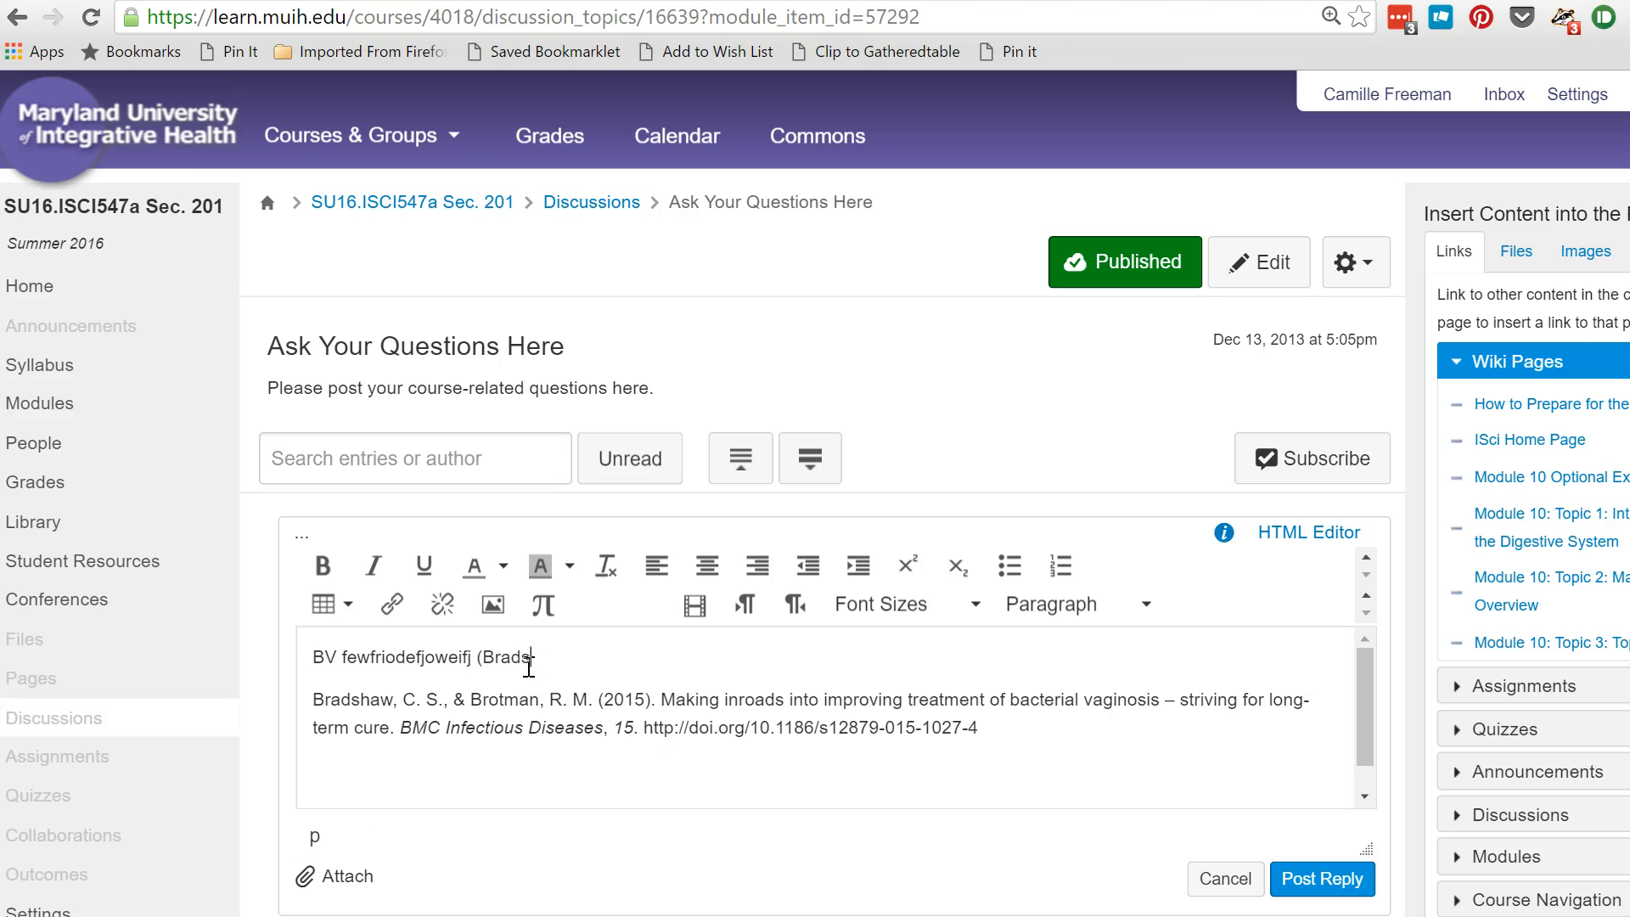
{"action": "type", "text": "haw & Brotman, 2015)"}
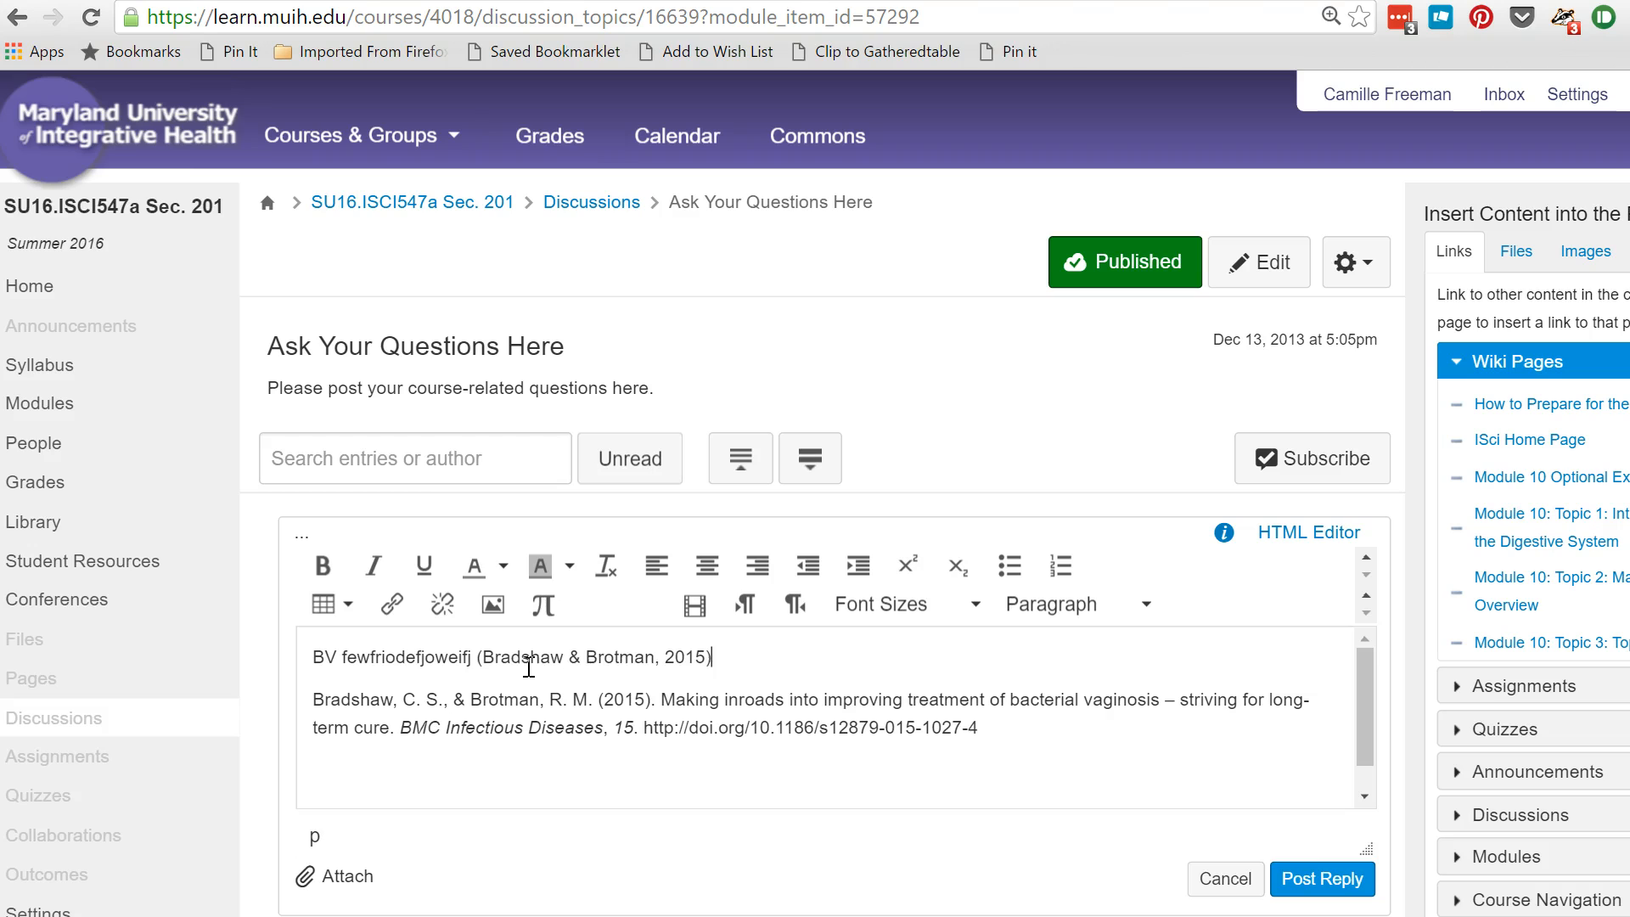
{"action": "left_click", "coordinate": [759, 663]}
{"action": "key", "text": "Return"}
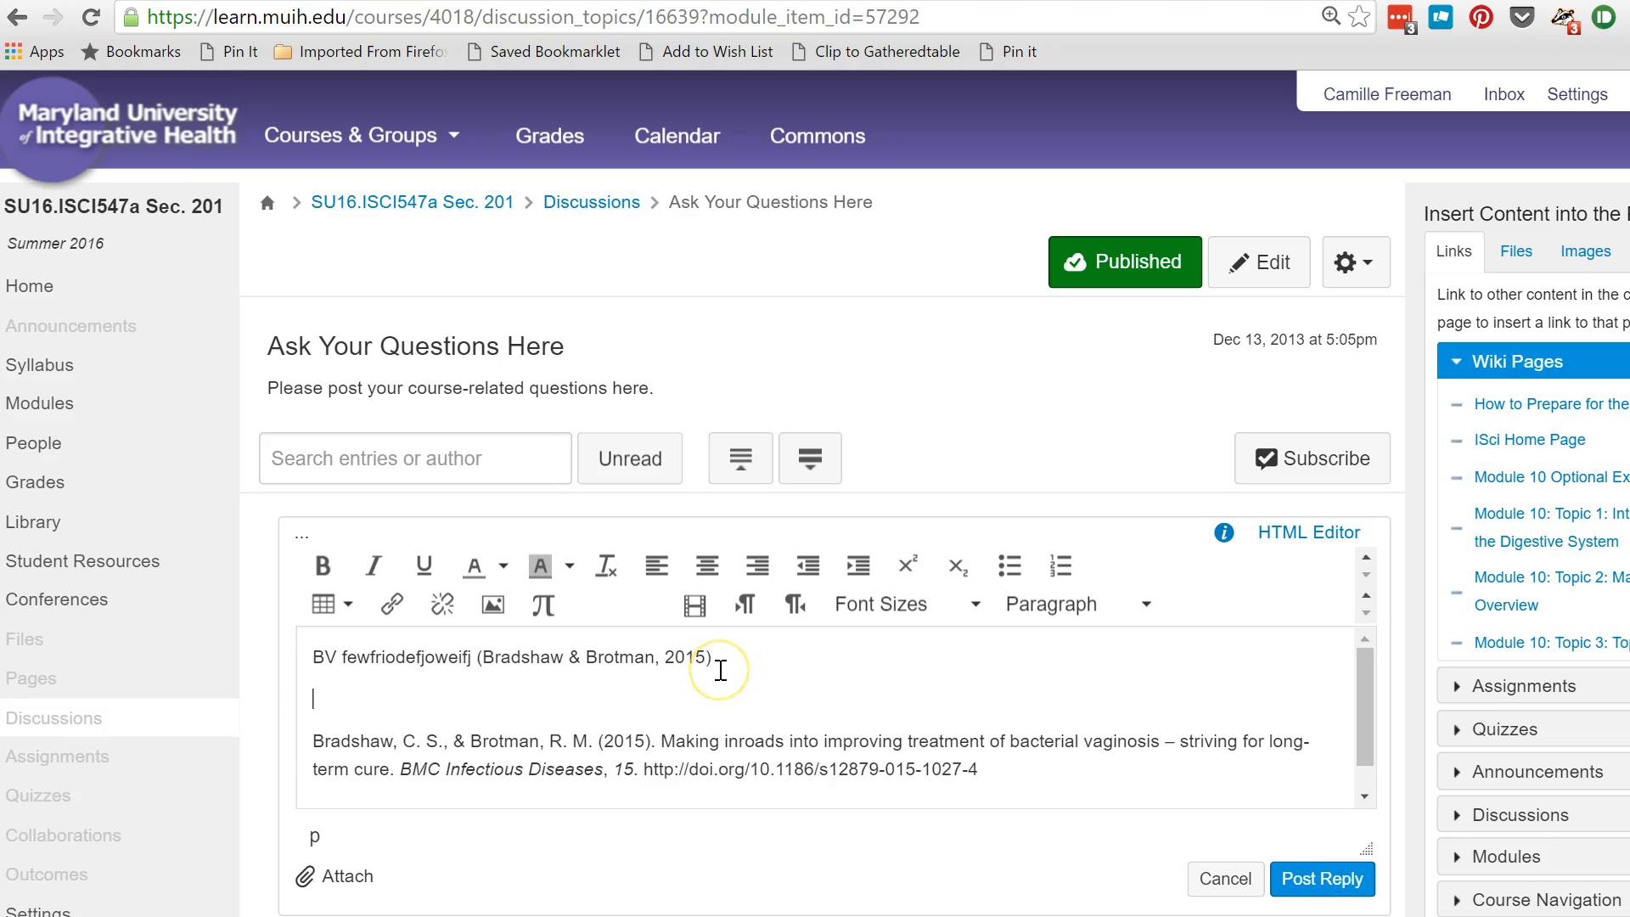